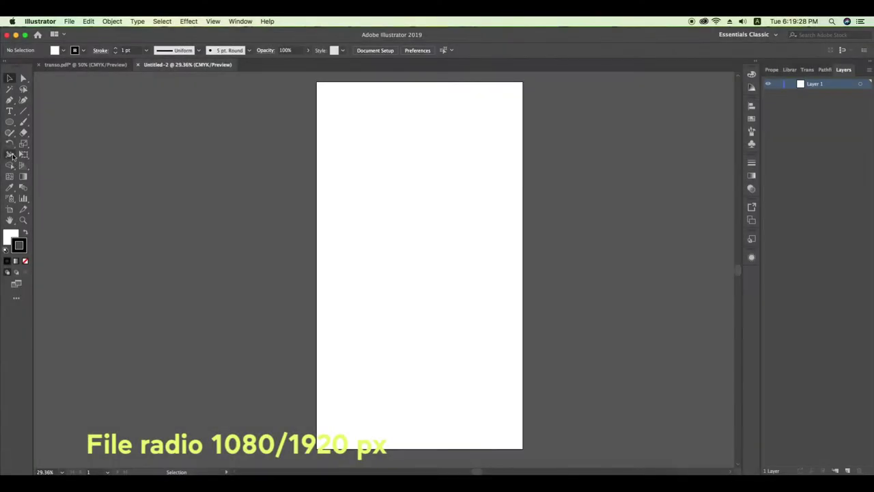
# Draw a tall 935.714 × 1804.762 px rectangle with 60.803 px rounded corners
pyautogui.click(11, 123)
pyautogui.click(61, 123)
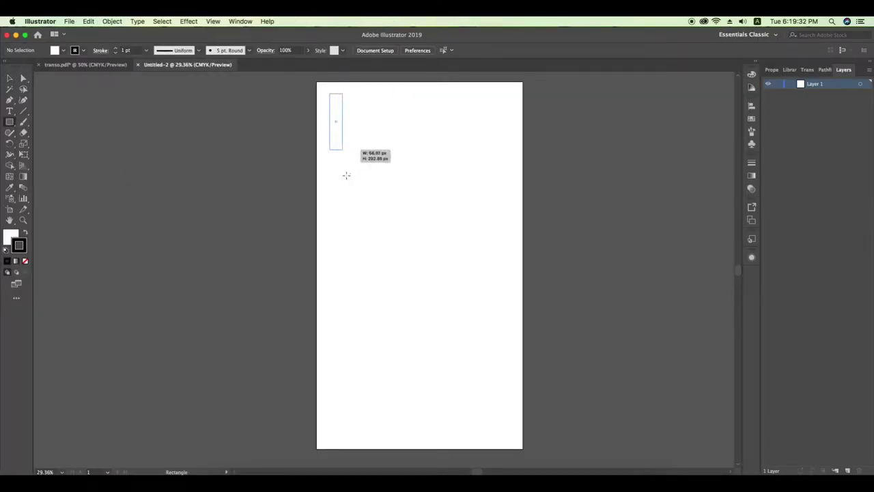
pyautogui.moveTo(346, 176); pyautogui.dragTo(510, 441)
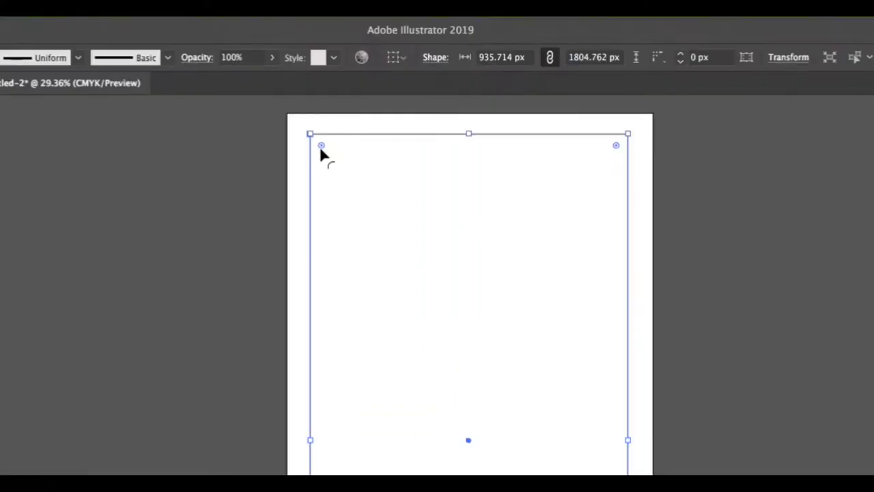
pyautogui.moveTo(321, 145); pyautogui.dragTo(327, 163)
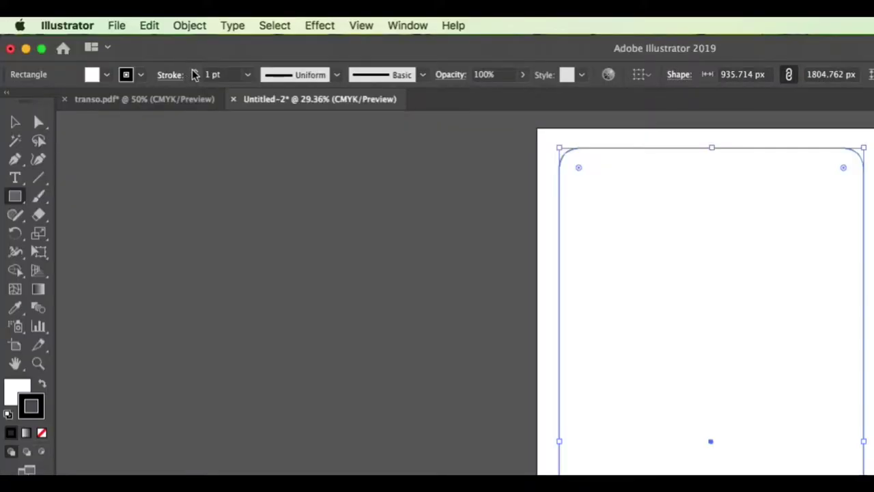
# Raise the phone body's stroke weight to 7 pt
pyautogui.click(114, 51)
pyautogui.click(114, 50)
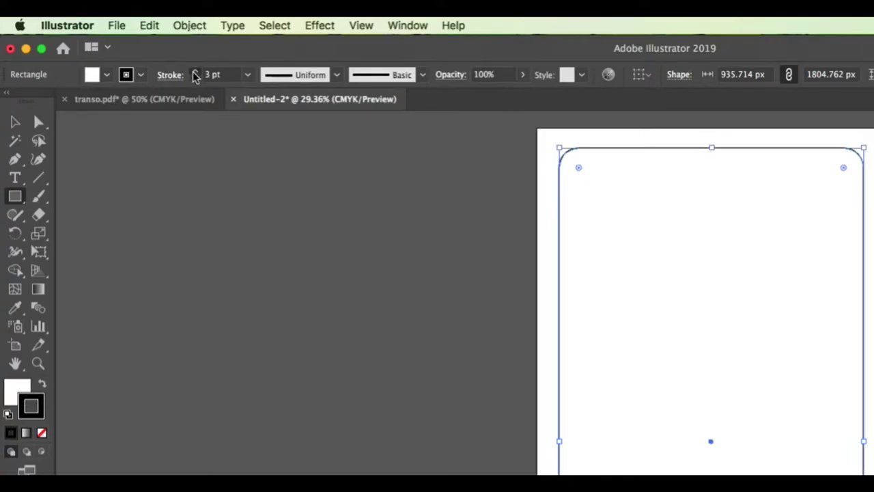
pyautogui.click(195, 76)
pyautogui.click(194, 76)
pyautogui.click(195, 77)
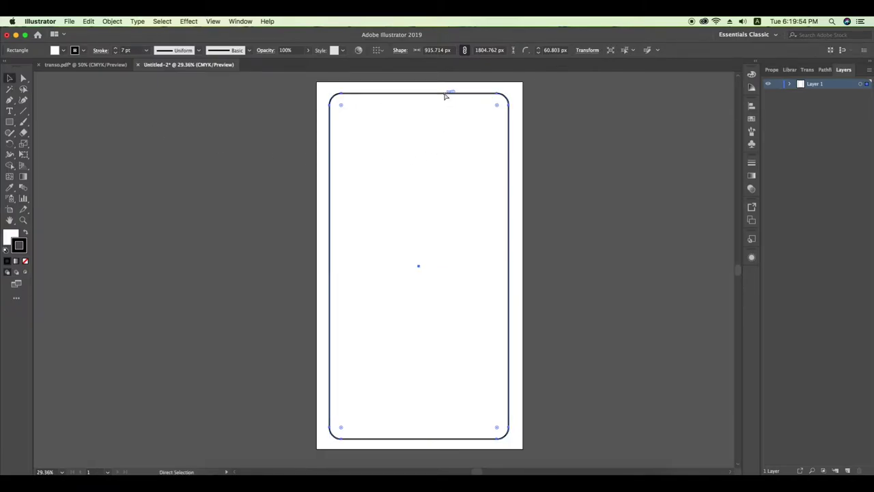
# Alt-scale a smaller copy of the phone body and centre both rectangles with Align
pyautogui.moveTo(509, 267)
pyautogui.mouseDown()
pyautogui.moveTo(499, 267)
pyautogui.moveTo(523, 267)
pyautogui.mouseUp()
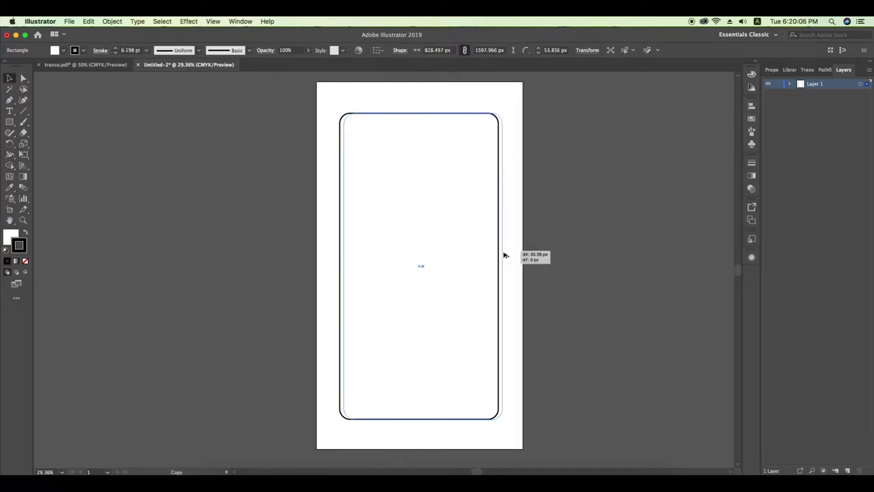
pyautogui.moveTo(325, 183); pyautogui.dragTo(422, 224)
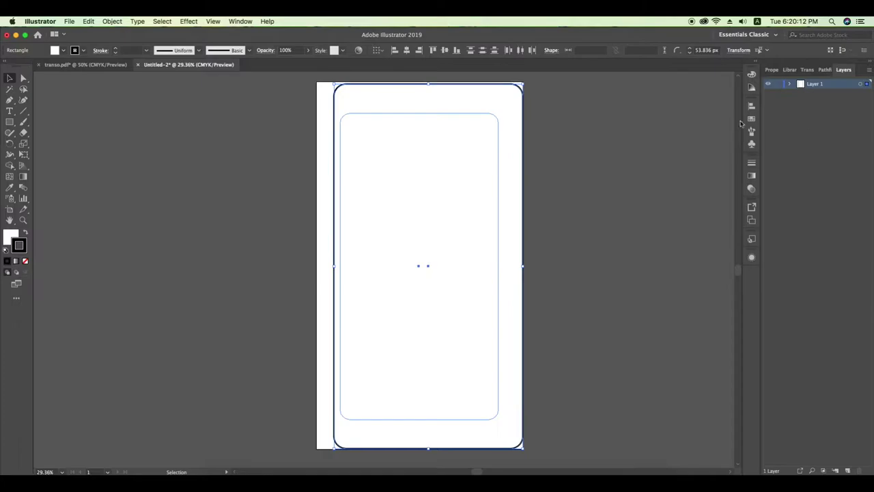
pyautogui.click(751, 106)
pyautogui.click(656, 123)
pyautogui.click(751, 106)
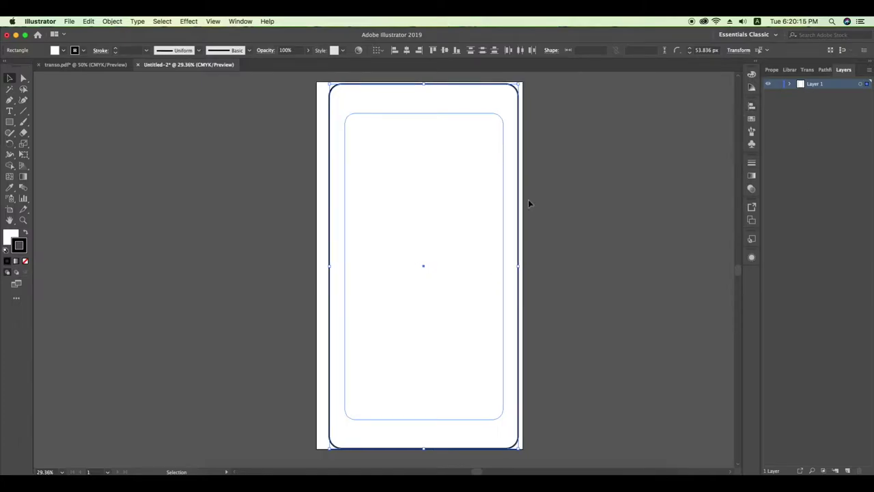
# Set the inner rectangle's fill to None with a thin outline
pyautogui.click(26, 262)
pyautogui.click(478, 84)
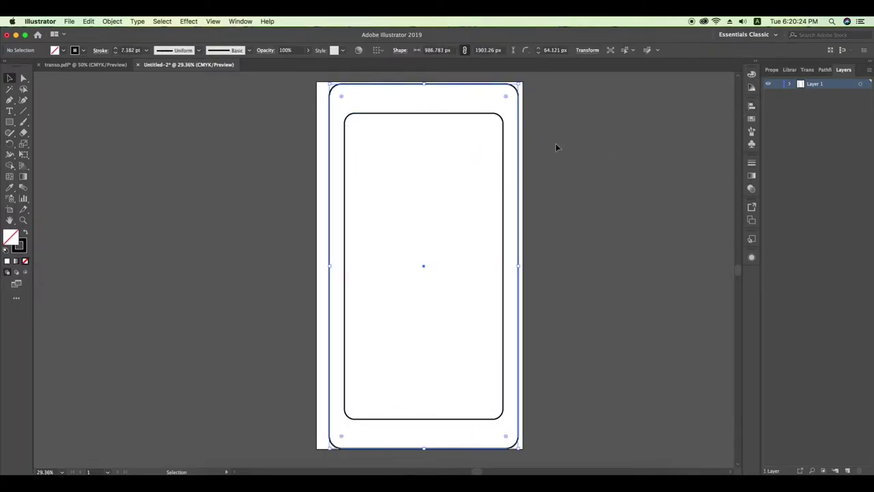
pyautogui.click(382, 113)
pyautogui.click(116, 52)
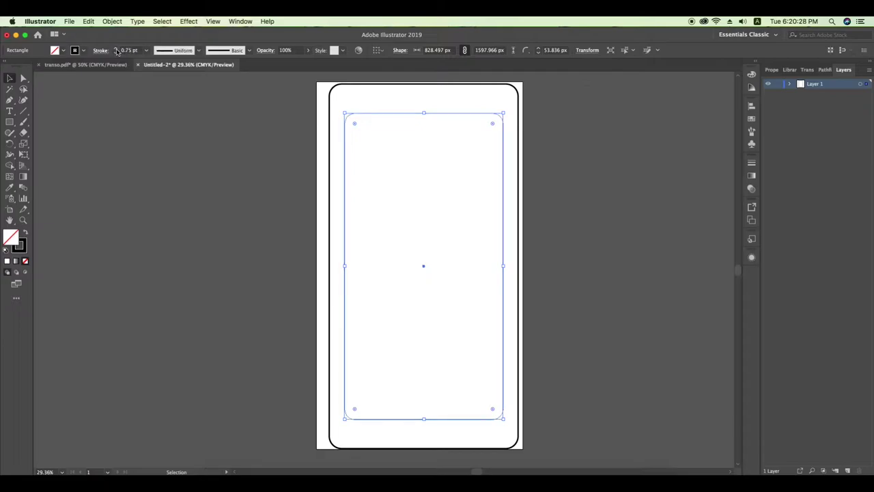
pyautogui.click(620, 242)
pyautogui.click(518, 132)
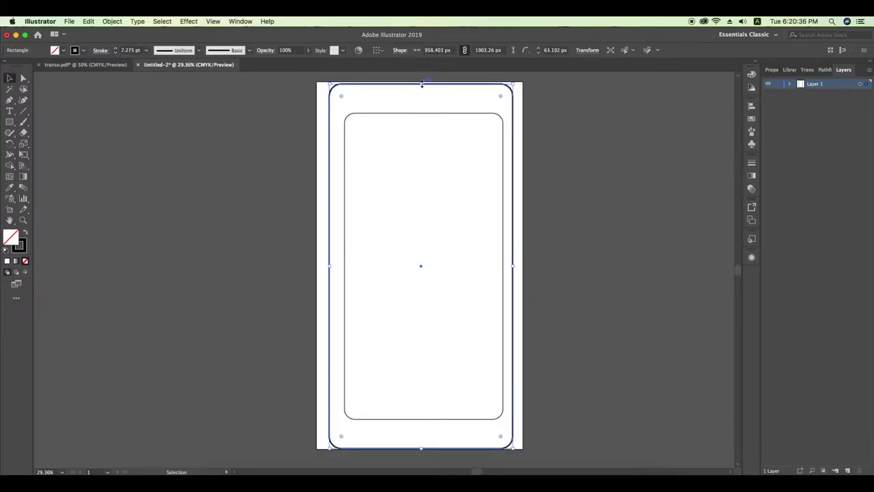
# Lower the body's top edge and resize the inner screen to about 907 × 1598 px
pyautogui.moveTo(421, 83); pyautogui.dragTo(422, 92)
pyautogui.click(751, 106)
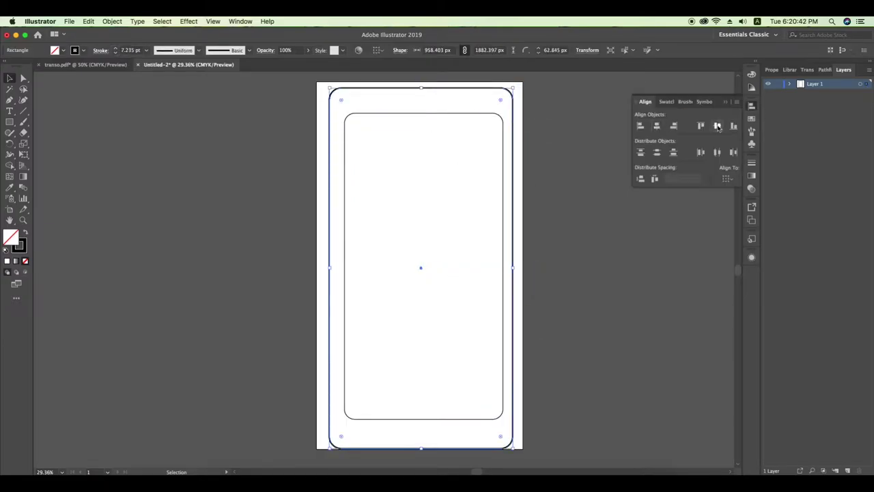
pyautogui.click(725, 102)
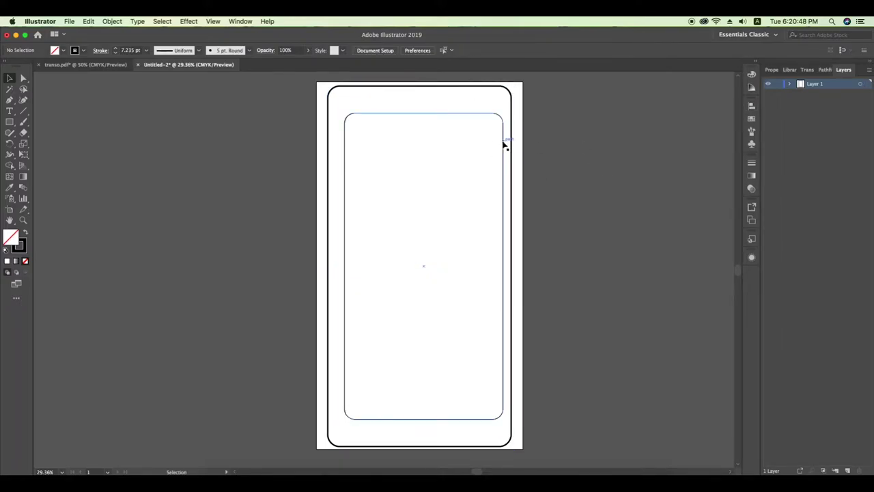
pyautogui.moveTo(503, 143); pyautogui.dragTo(492, 129)
pyautogui.moveTo(490, 250); pyautogui.dragTo(506, 251)
pyautogui.moveTo(422, 403); pyautogui.dragTo(417, 433)
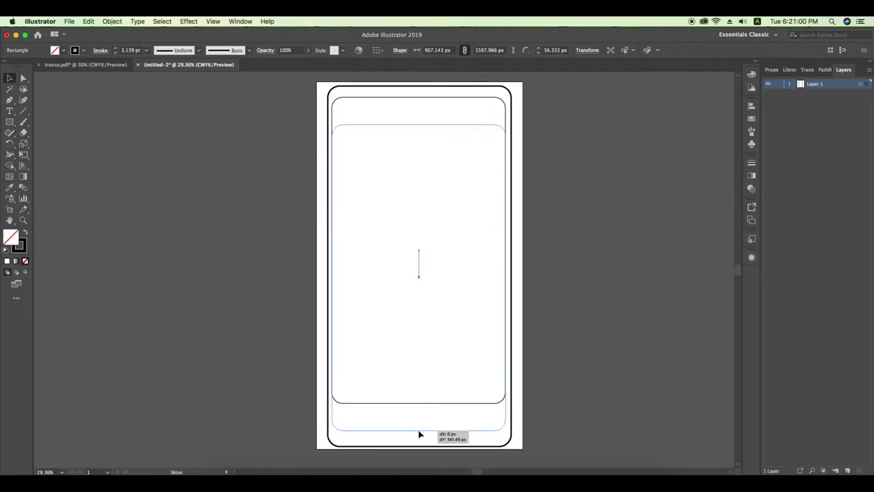
pyautogui.click(429, 296)
pyautogui.moveTo(422, 124); pyautogui.dragTo(421, 98)
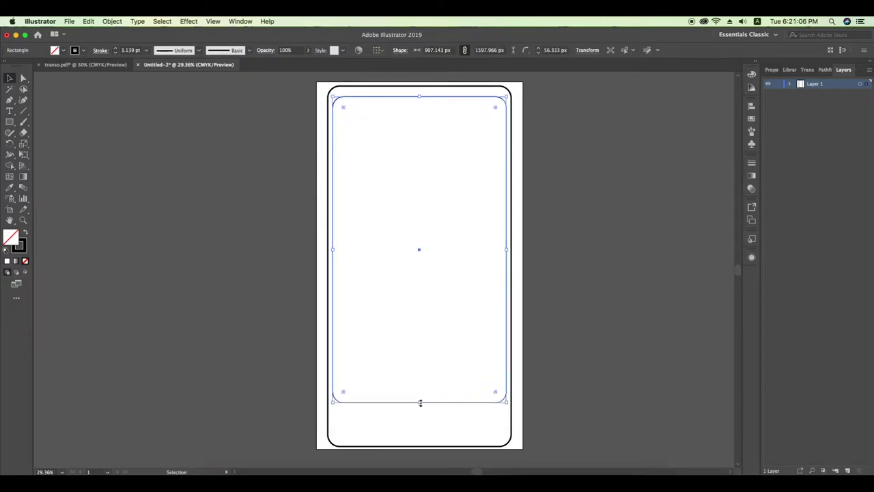
pyautogui.moveTo(419, 403); pyautogui.dragTo(420, 423)
pyautogui.click(555, 402)
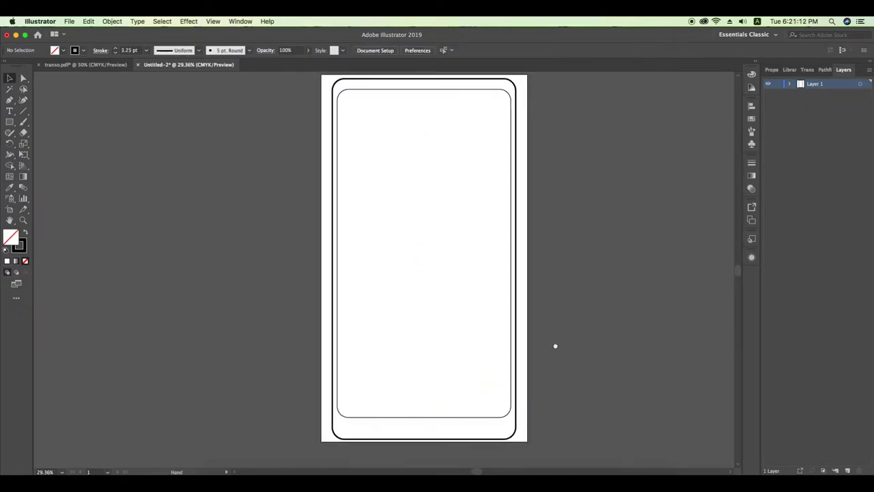
# Draw a thin vertical bar filled black (000000)
pyautogui.click(10, 121)
pyautogui.moveTo(416, 166); pyautogui.dragTo(416, 190)
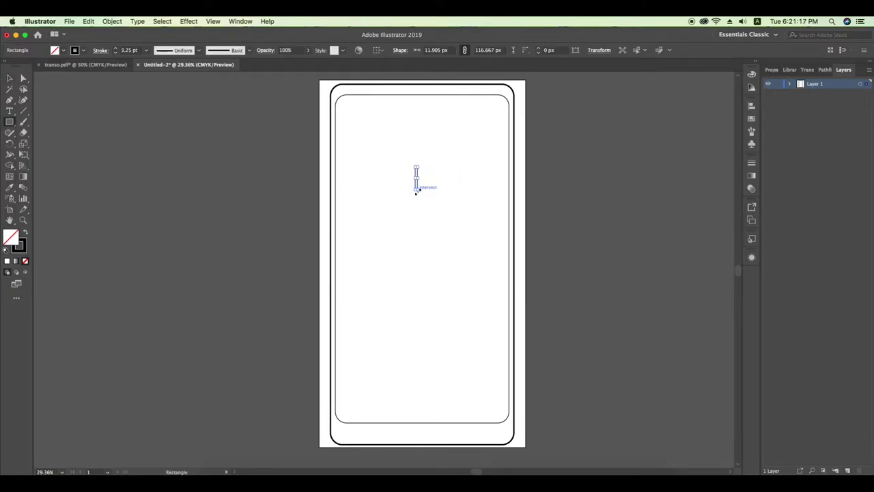
pyautogui.press('super+equal')
pyautogui.doubleClick(10, 236)
pyautogui.write('000000')
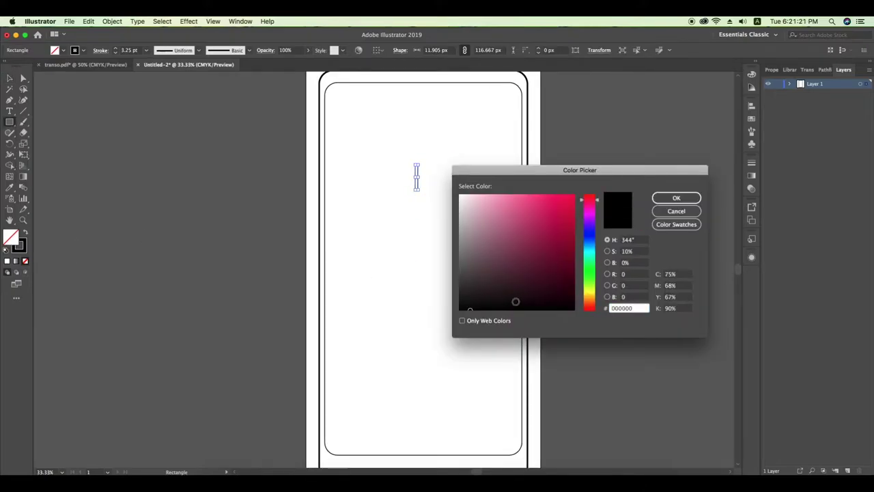
pyautogui.click(666, 198)
pyautogui.click(665, 198)
pyautogui.press('Return')
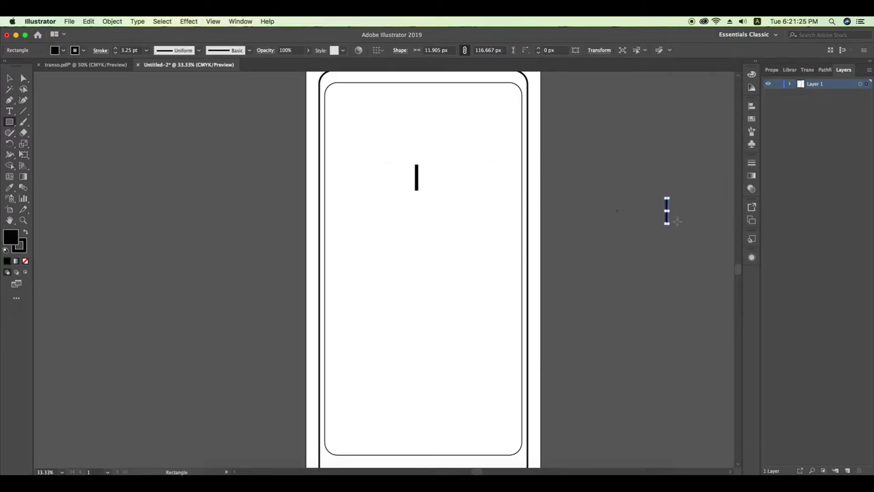
# Round the black bar's corners with Direct Selection
pyautogui.press('v')
pyautogui.moveTo(670, 221); pyautogui.dragTo(480, 219)
pyautogui.press('super+equal')
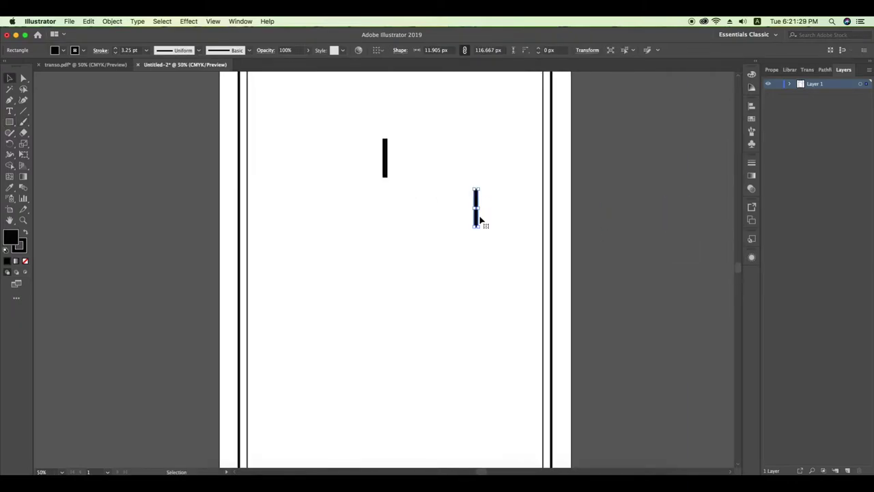
pyautogui.hscroll(2, 480, 218)
pyautogui.press('super+equal')
pyautogui.press('super+equal')
pyautogui.click(451, 218)
pyautogui.press('a')
pyautogui.click(423, 204)
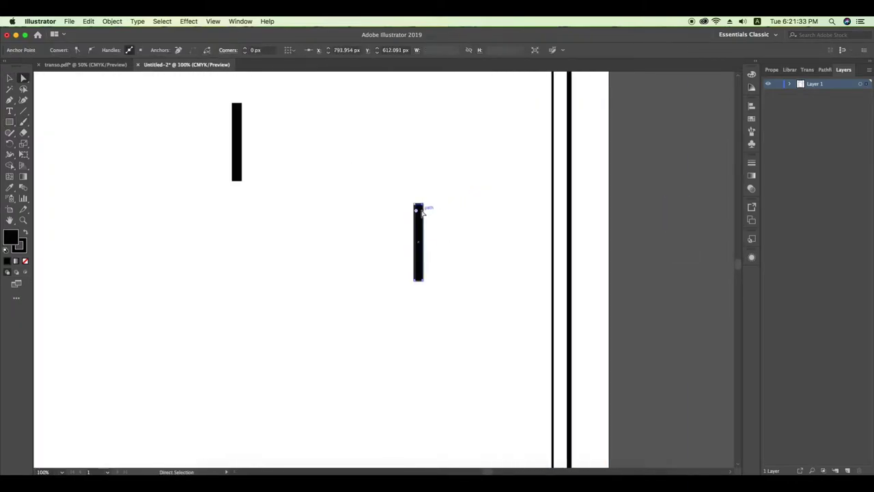
pyautogui.moveTo(424, 207); pyautogui.dragTo(396, 230)
pyautogui.click(429, 272)
pyautogui.click(418, 273)
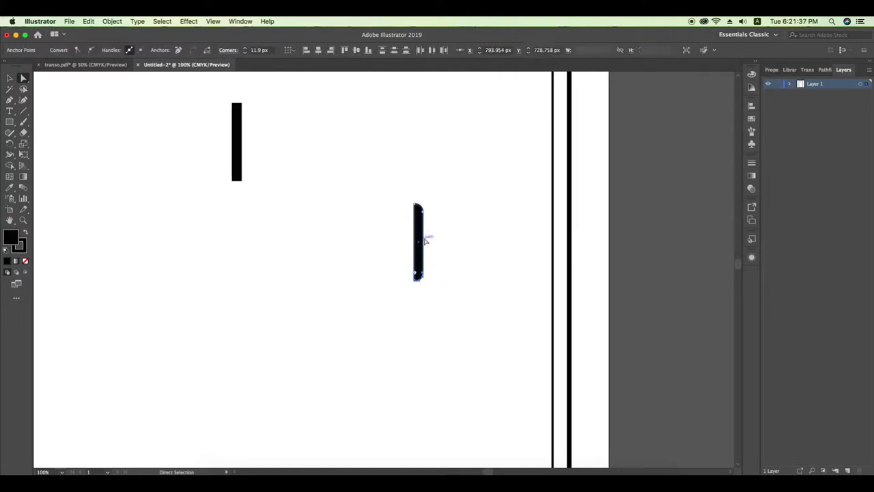
# Place the rounded bar on the phone's right edge and Alt-drag a second copy
pyautogui.hscroll(3, 409, 246)
pyautogui.hscroll(2, 342, 246)
pyautogui.moveTo(290, 256); pyautogui.dragTo(443, 222)
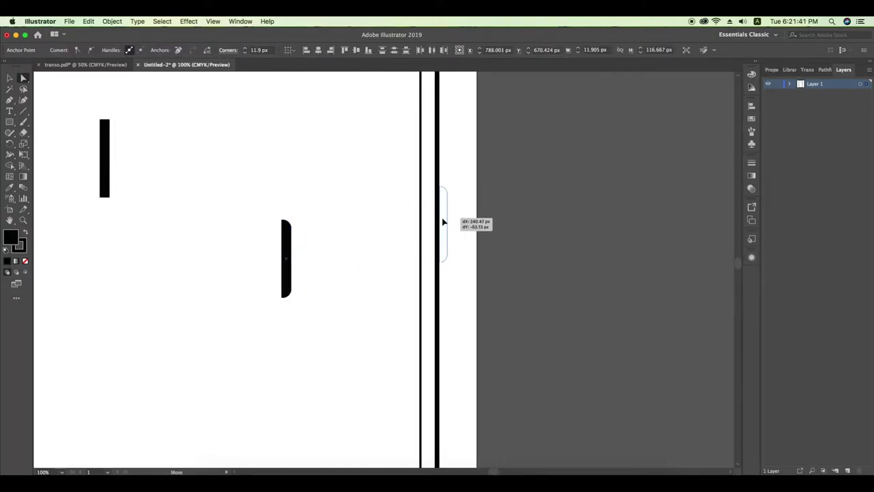
pyautogui.scroll(-3, 442, 222)
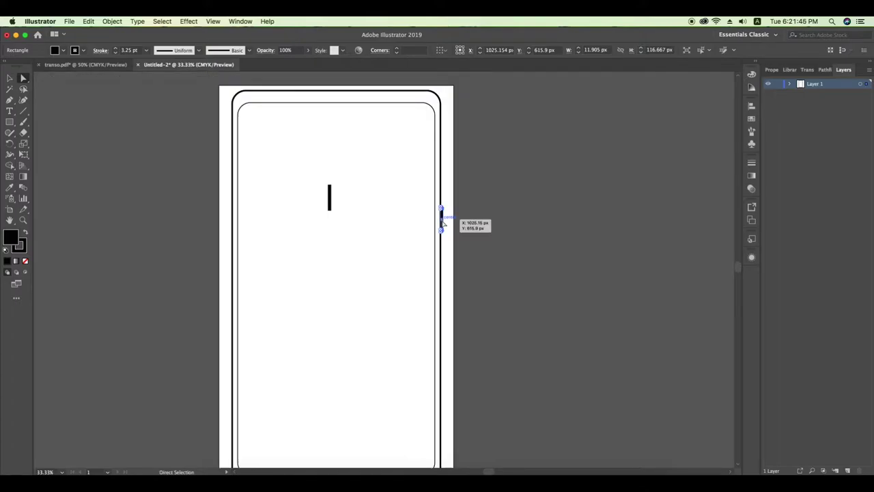
pyautogui.press('v')
pyautogui.moveTo(442, 222)
pyautogui.mouseDown()
pyautogui.moveTo(443, 152)
pyautogui.moveTo(442, 250)
pyautogui.mouseUp()
# Undo accidental height changes so both side buttons stay about 11.9 × 116.667 px
pyautogui.scroll(2, 442, 183)
pyautogui.scroll(2, 442, 146)
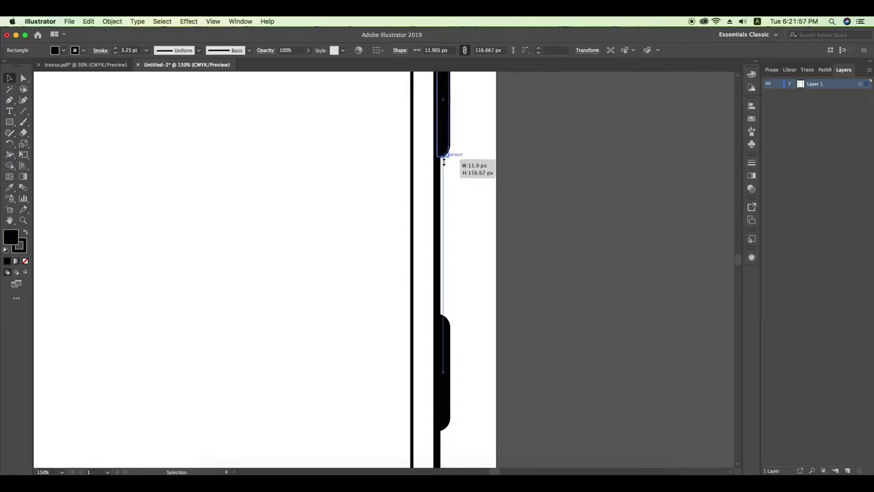
pyautogui.scroll(-2, 442, 249)
pyautogui.press('super+z')
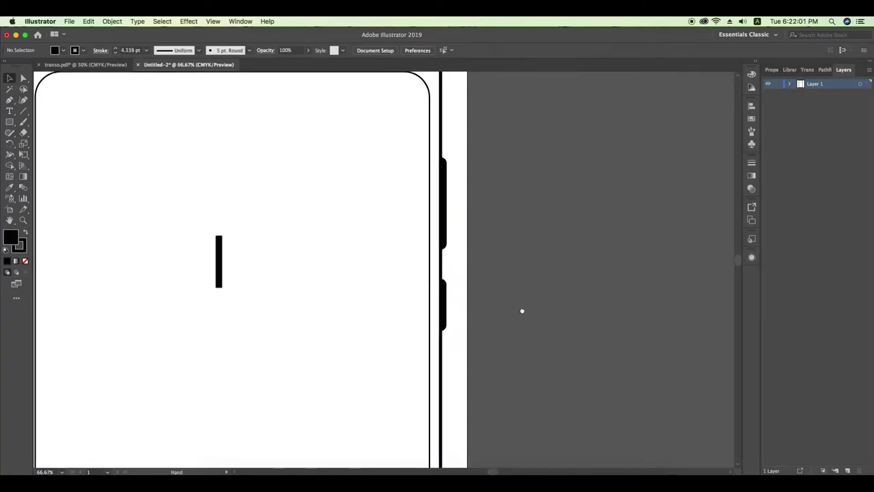
pyautogui.scroll(-2, 539, 309)
pyautogui.scroll(-2, 559, 309)
pyautogui.press('super+z')
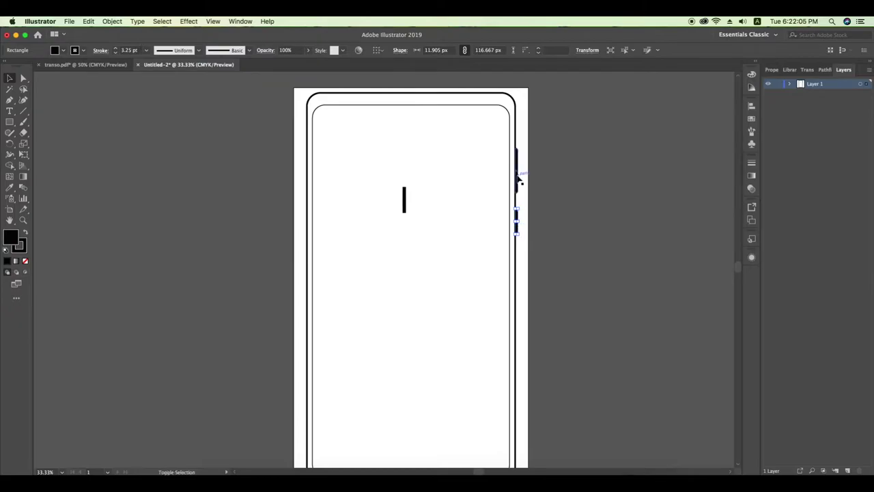
pyautogui.keyDown('shift'); pyautogui.click(518, 179); pyautogui.keyUp('shift')
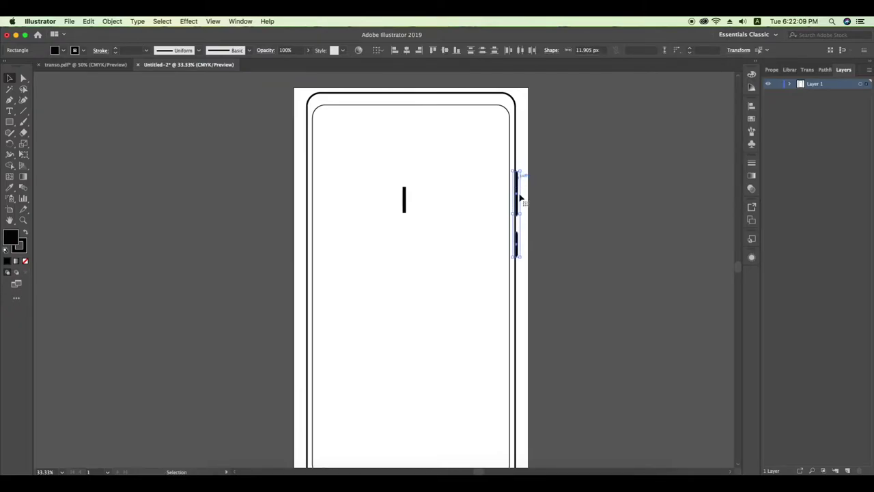
pyautogui.click(404, 195)
pyautogui.scroll(-3, 503, 334)
pyautogui.scroll(2, 576, 363)
pyautogui.scroll(-1, 56, 193)
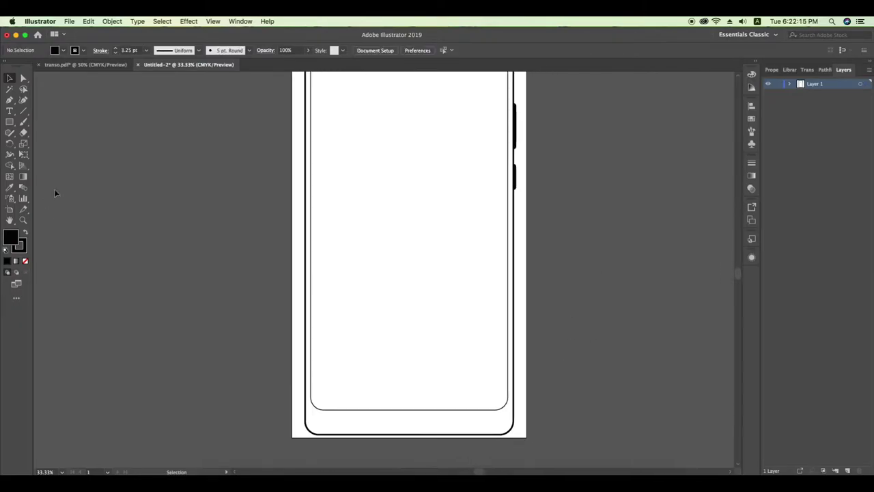
pyautogui.click(10, 122)
pyautogui.scroll(-3, 416, 223)
# Draw a short horizontal line near the phone's bottom bar
pyautogui.scroll(1, 476, 267)
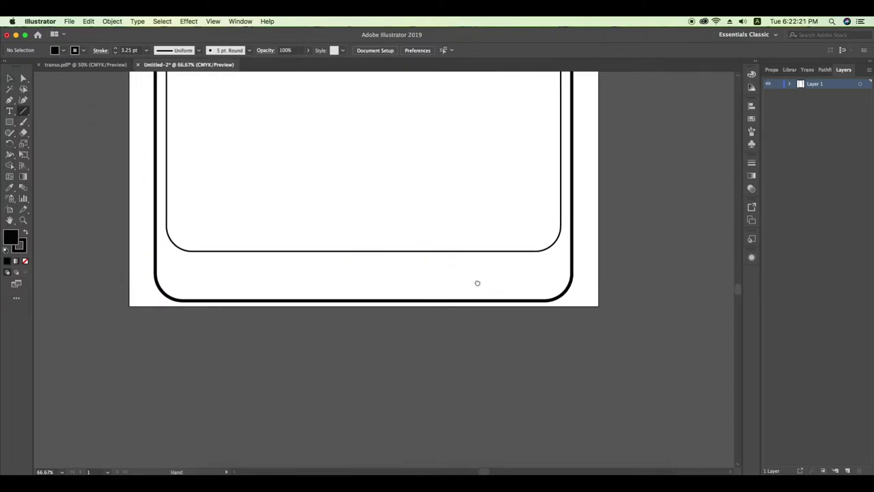
pyautogui.moveTo(512, 269)
pyautogui.mouseDown()
pyautogui.moveTo(499, 275)
pyautogui.moveTo(498, 288)
pyautogui.mouseUp()
pyautogui.press('v')
pyautogui.scroll(2, 499, 280)
pyautogui.click(751, 105)
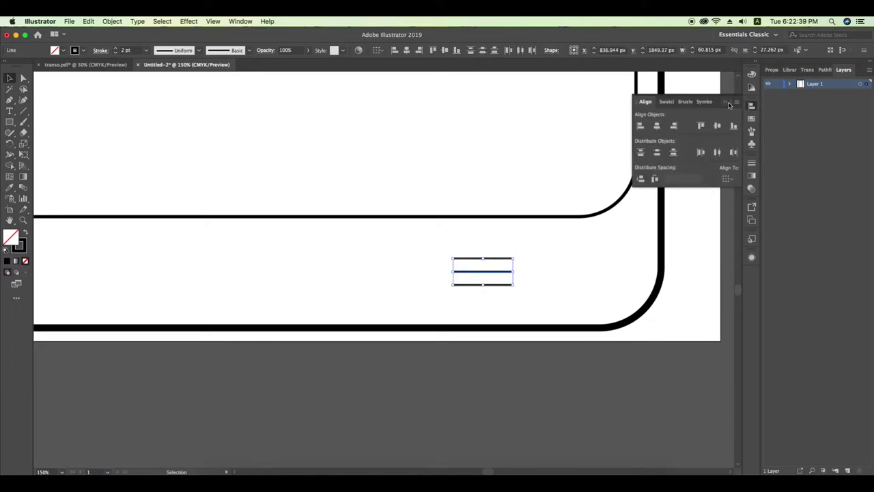
# Draw a small pill-shaped rounded rectangle as the home button
pyautogui.click(658, 153)
pyautogui.hscroll(-4, 532, 267)
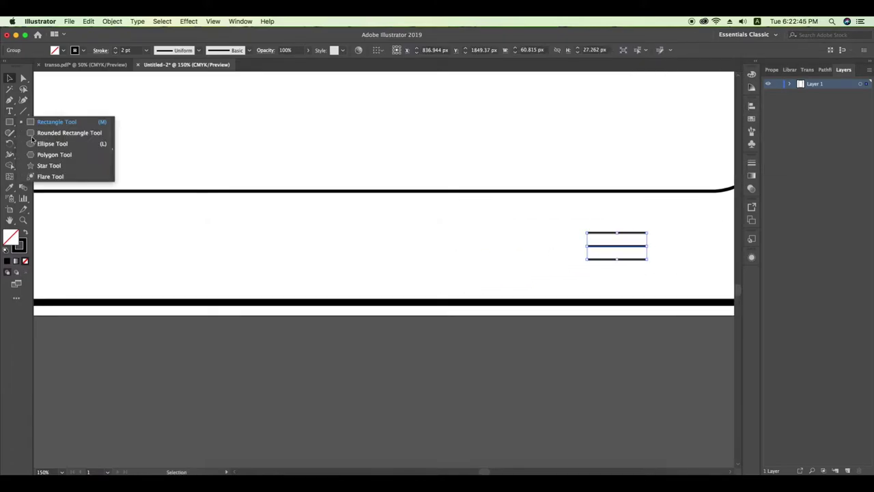
pyautogui.moveTo(10, 122); pyautogui.dragTo(65, 130)
pyautogui.moveTo(312, 230); pyautogui.dragTo(316, 254)
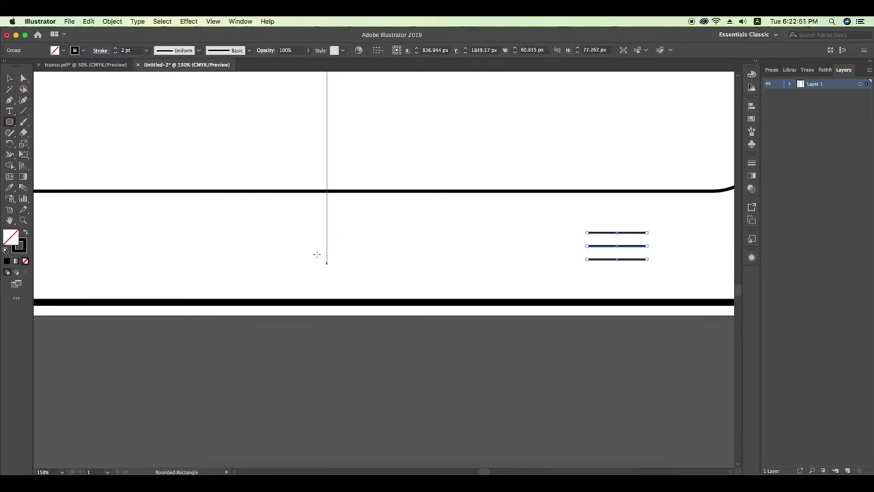
pyautogui.moveTo(304, 230); pyautogui.dragTo(345, 252)
pyautogui.hscroll(-6, 471, 250)
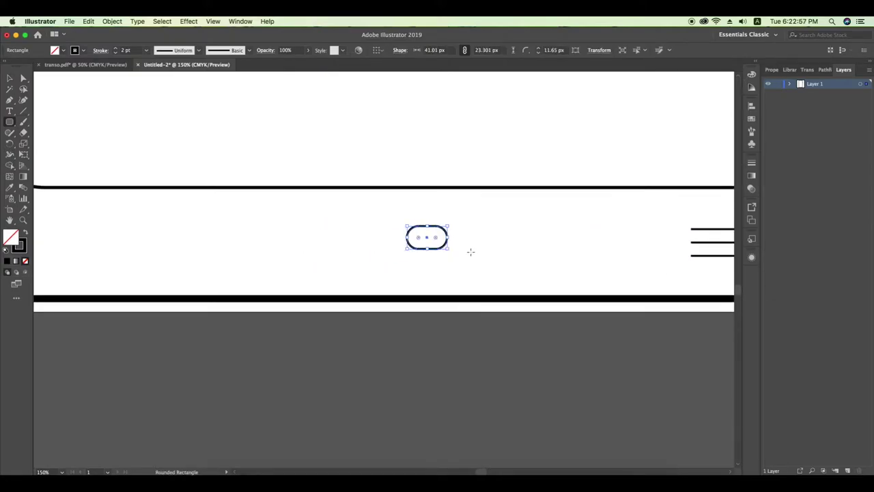
# Draw a curved arc with the Curvature tool at the bar's left end
pyautogui.moveTo(9, 101); pyautogui.dragTo(7, 102)
pyautogui.click(23, 100)
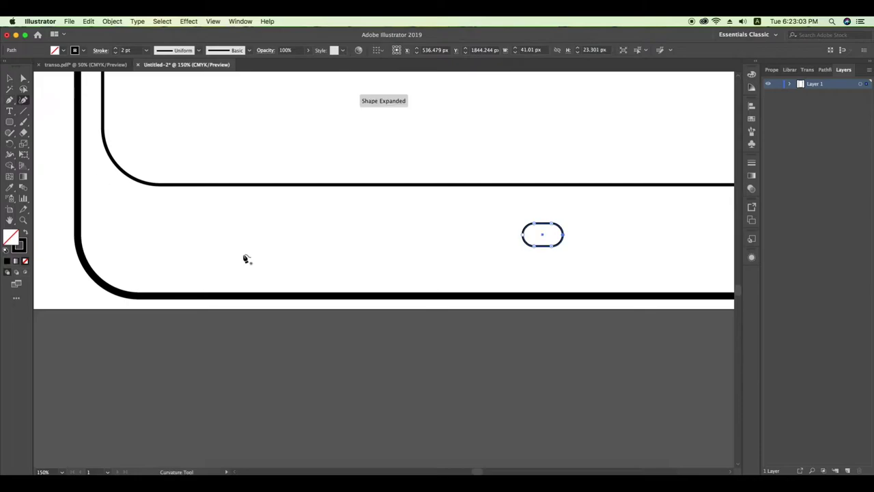
pyautogui.click(533, 251)
pyautogui.click(517, 234)
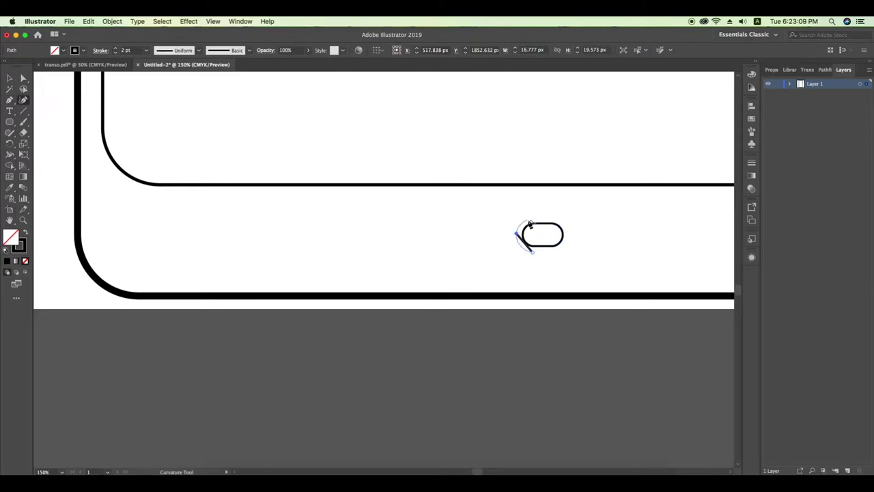
pyautogui.scroll(1, 538, 224)
pyautogui.press('v')
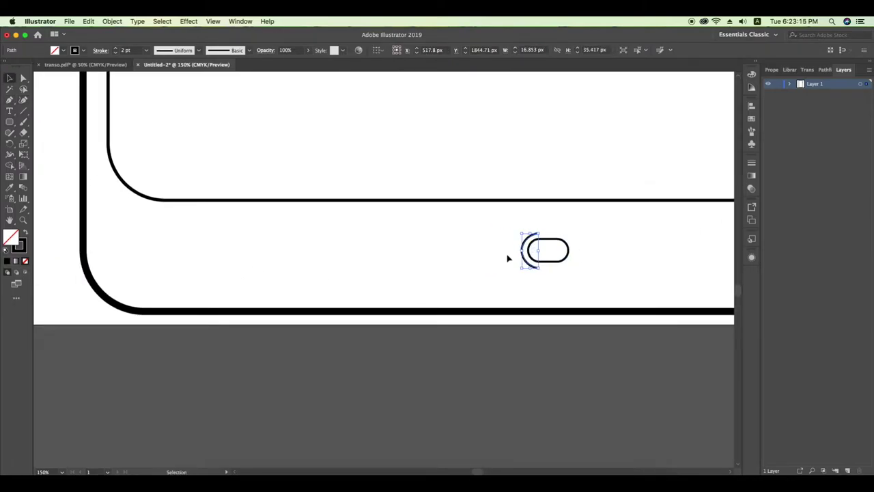
pyautogui.moveTo(522, 249); pyautogui.dragTo(256, 248)
pyautogui.scroll(2, 258, 250)
# Add a Pen arrowhead to the arc, group them and scale the back arrow down
pyautogui.hotkey('shift', 'c')
pyautogui.scroll(2, 280, 249)
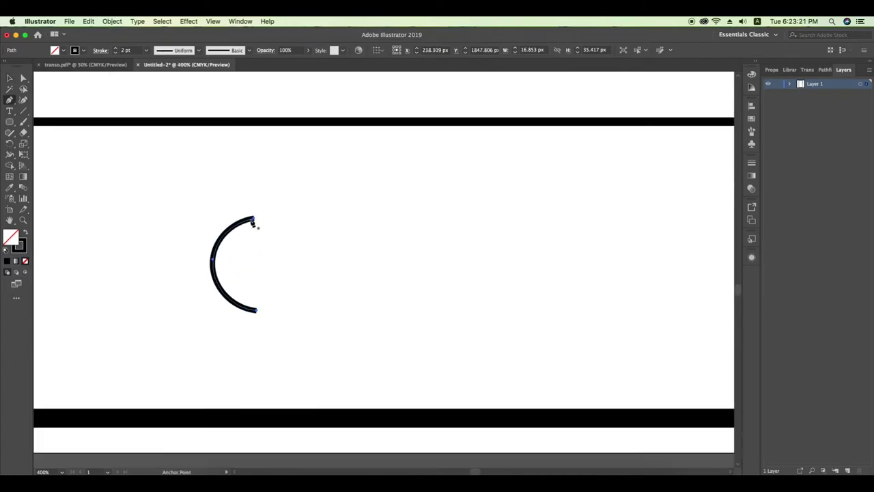
pyautogui.click(257, 217)
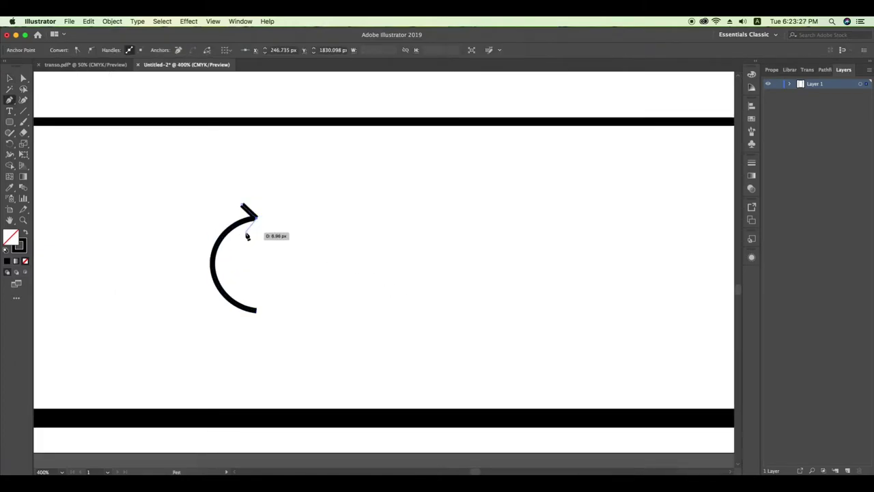
pyautogui.moveTo(248, 236); pyautogui.dragTo(201, 314)
pyautogui.press('v')
pyautogui.hotkey('ctrl', 'g')
pyautogui.hotkey('ctrl', '1')
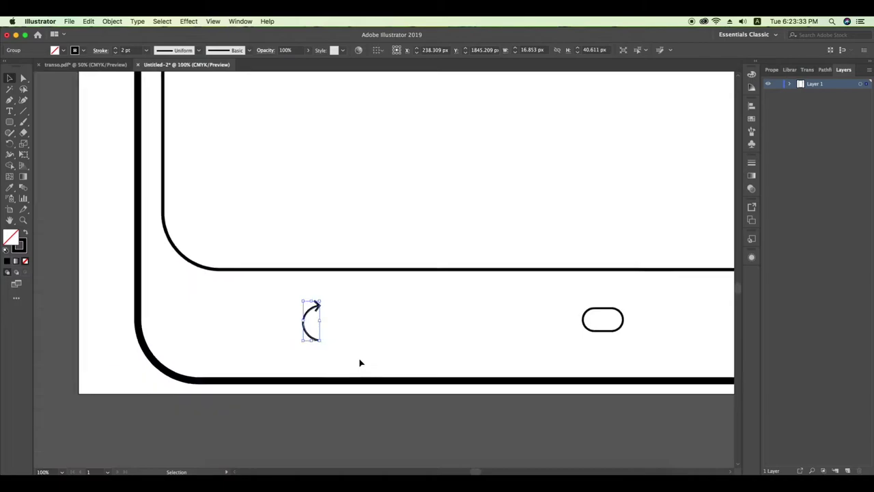
pyautogui.scroll(-1, 361, 363)
pyautogui.moveTo(334, 348); pyautogui.dragTo(332, 345)
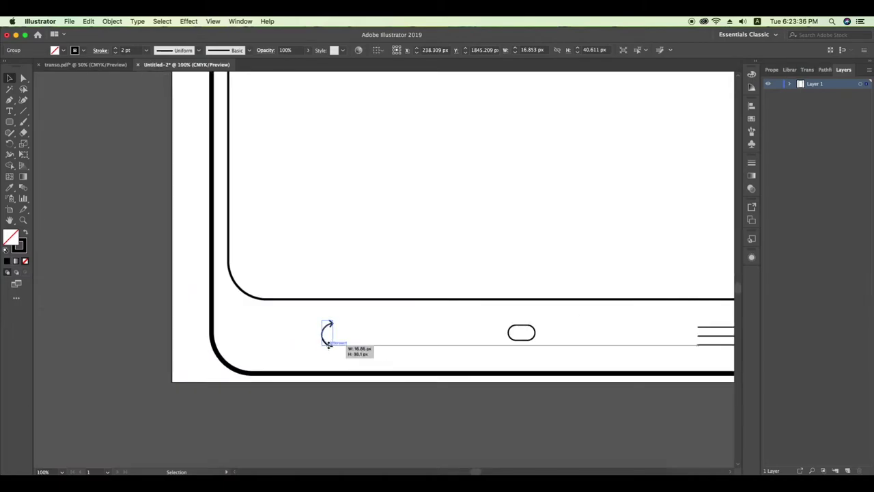
pyautogui.click(373, 347)
# Align the back arrow, home pill and menu lines on their vertical centers
pyautogui.hscroll(3, 396, 341)
pyautogui.moveTo(676, 319); pyautogui.dragTo(226, 366)
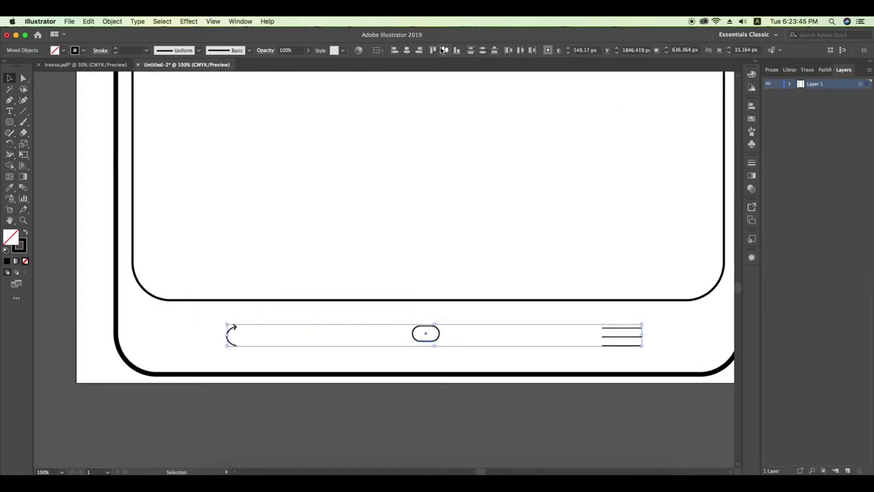
pyautogui.click(443, 50)
pyautogui.click(575, 287)
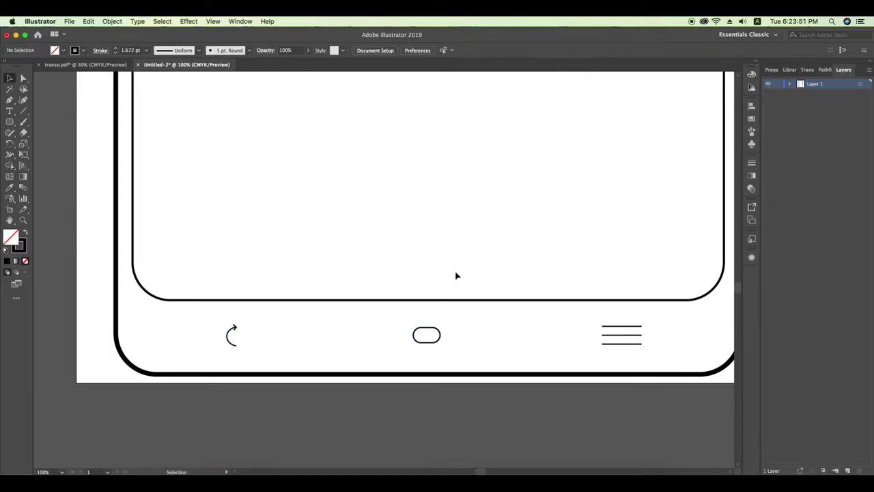
pyautogui.scroll(-4, 457, 275)
pyautogui.scroll(-1, 465, 209)
# Draw a URL bar across the top of the screen with fully rounded corners
pyautogui.hotkey('ctrl', 'a')
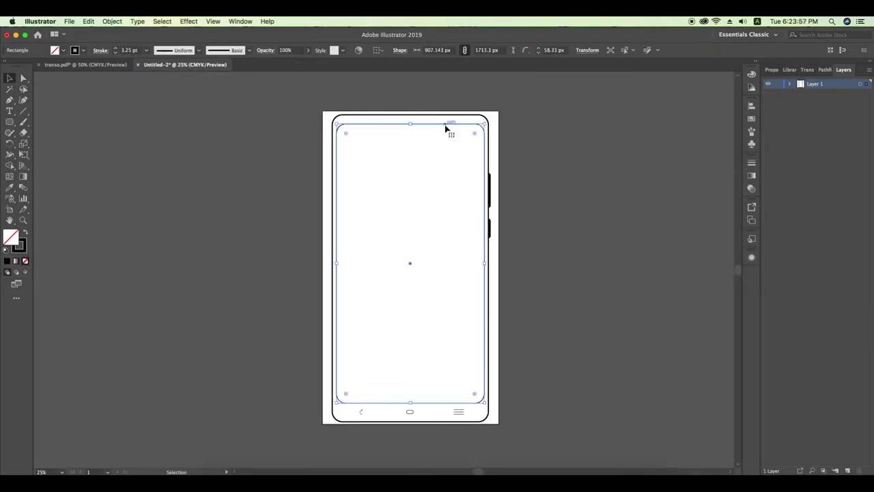
pyautogui.click(514, 279)
pyautogui.moveTo(10, 122); pyautogui.dragTo(49, 122)
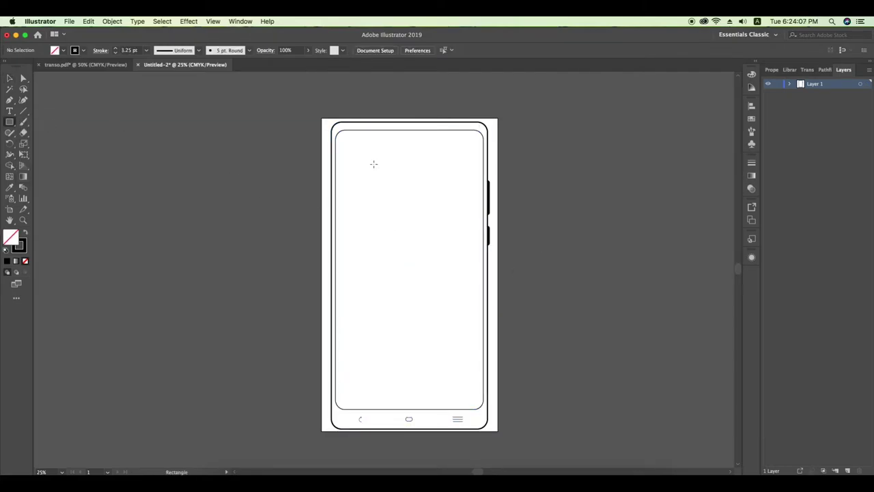
pyautogui.scroll(1, 373, 164)
pyautogui.moveTo(335, 133); pyautogui.dragTo(503, 160)
pyautogui.moveTo(343, 141); pyautogui.dragTo(352, 145)
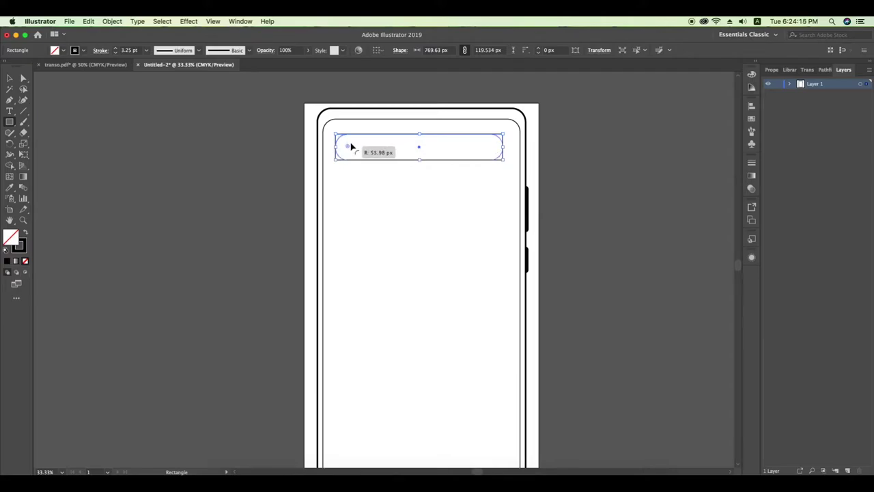
# Copy the logistics illustration from the Transo site in Firefox and paste it left of the phone
pyautogui.click(616, 471)
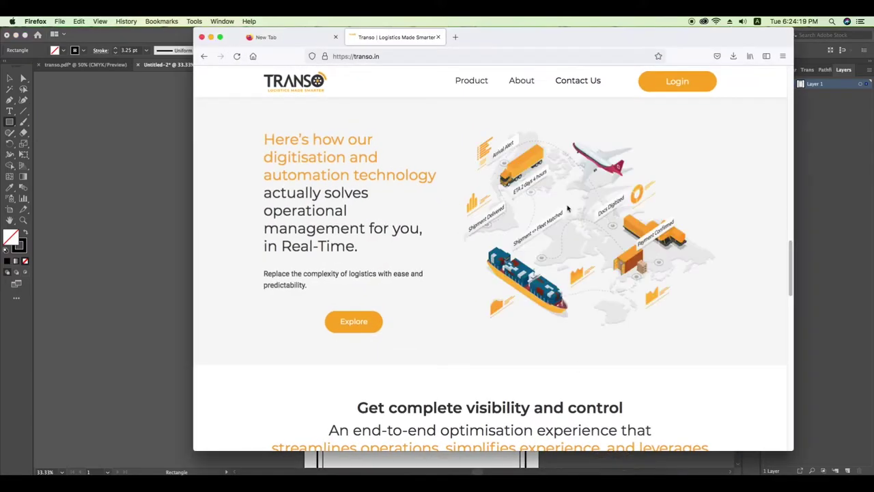
pyautogui.rightClick(633, 247)
pyautogui.click(628, 245)
pyautogui.click(136, 210)
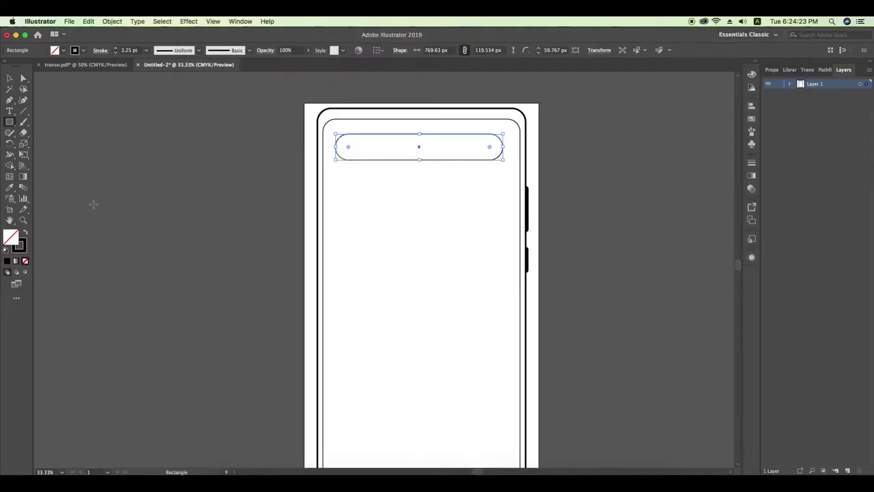
pyautogui.press('v')
pyautogui.click(133, 189)
pyautogui.press('super+v')
pyautogui.moveTo(330, 258); pyautogui.dragTo(101, 246)
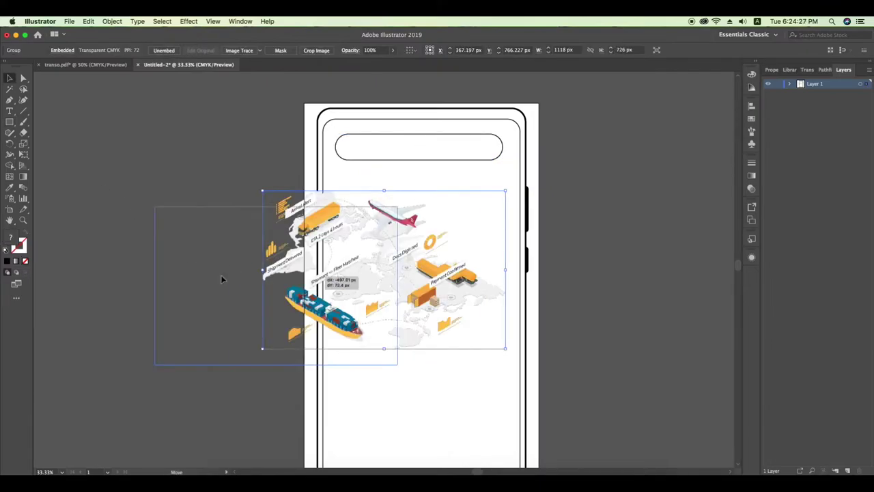
# Draw a small square beside the phone filled with the illustration's orange via Eyedropper
pyautogui.moveTo(597, 155); pyautogui.dragTo(630, 186)
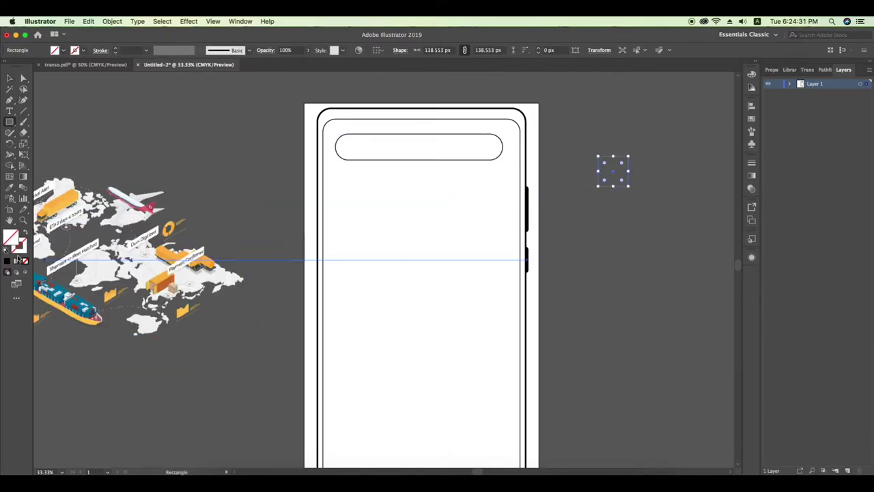
pyautogui.press('i')
pyautogui.click(178, 236)
pyautogui.press('v')
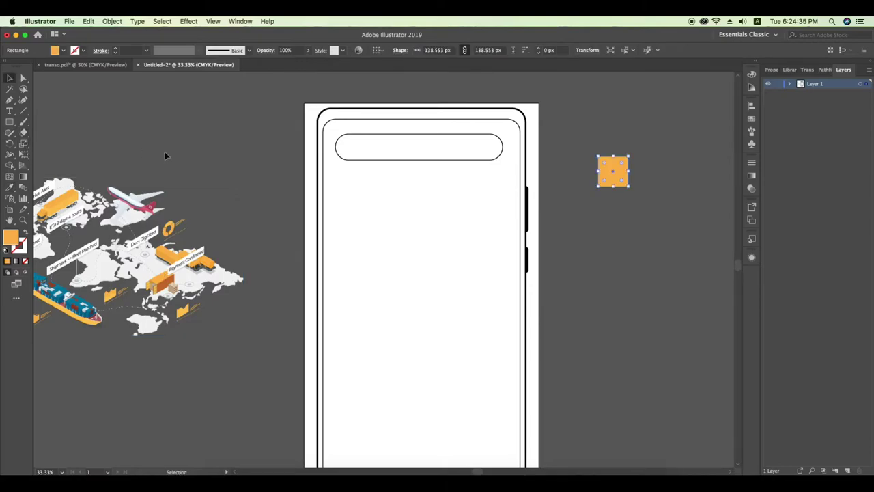
pyautogui.click(165, 151)
# Give the URL bar a 1 pt outline and the square's orange fill
pyautogui.click(464, 160)
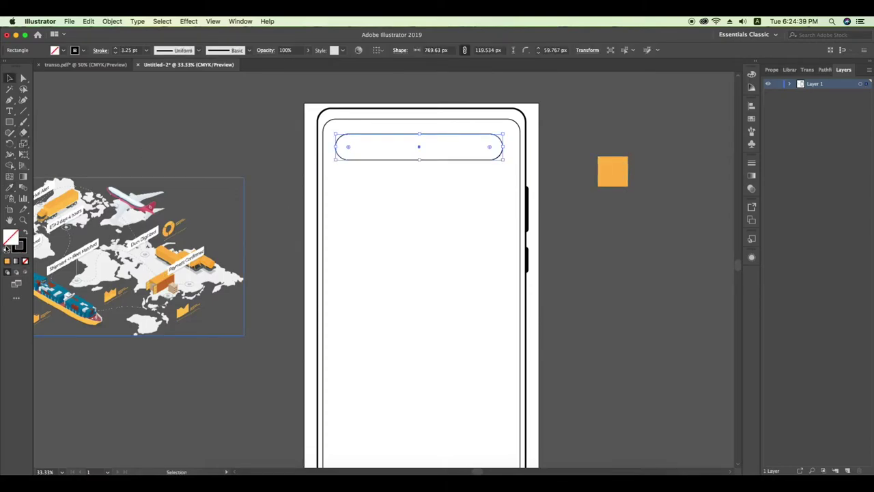
pyautogui.click(115, 53)
pyautogui.click(116, 49)
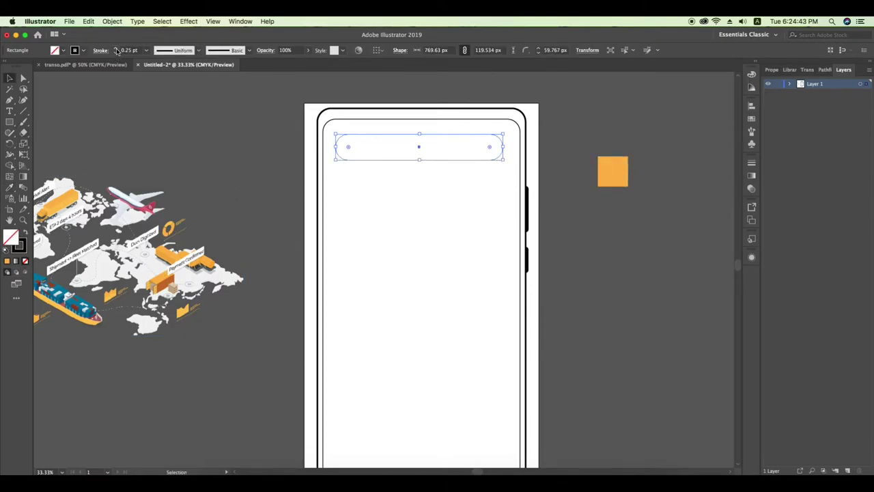
pyautogui.press('i')
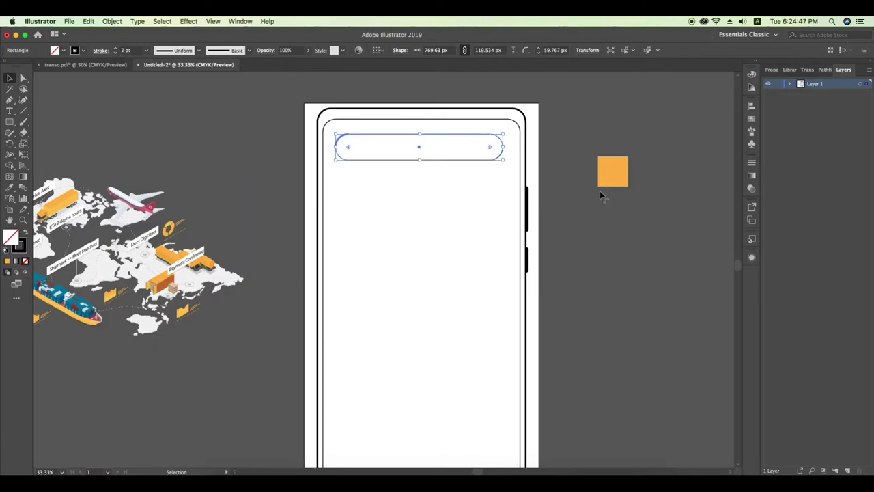
pyautogui.click(601, 179)
pyautogui.click(406, 240)
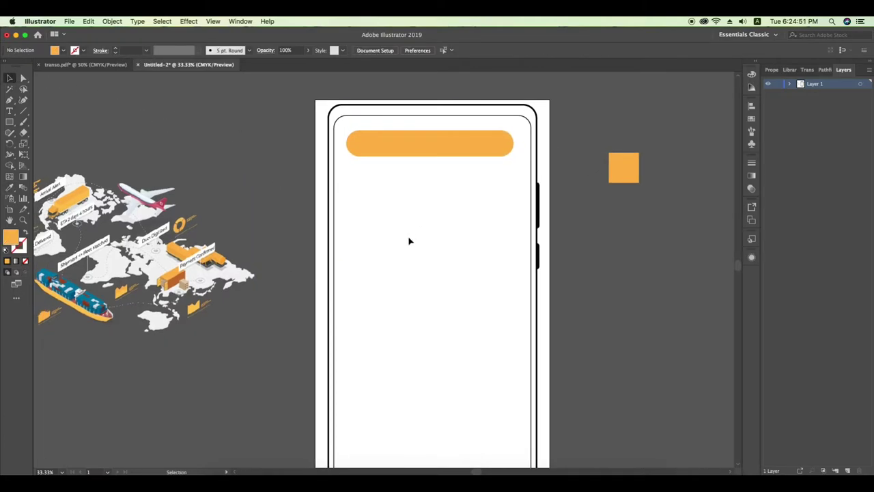
# Draw a small black-outlined circle with a handle and group them into a magnifier icon
pyautogui.press('t')
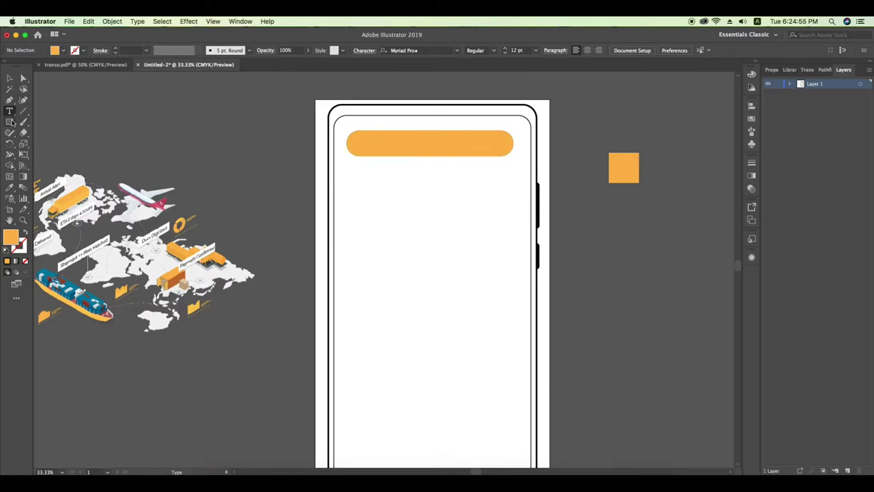
pyautogui.moveTo(12, 121); pyautogui.dragTo(48, 145)
pyautogui.moveTo(404, 216); pyautogui.dragTo(403, 213)
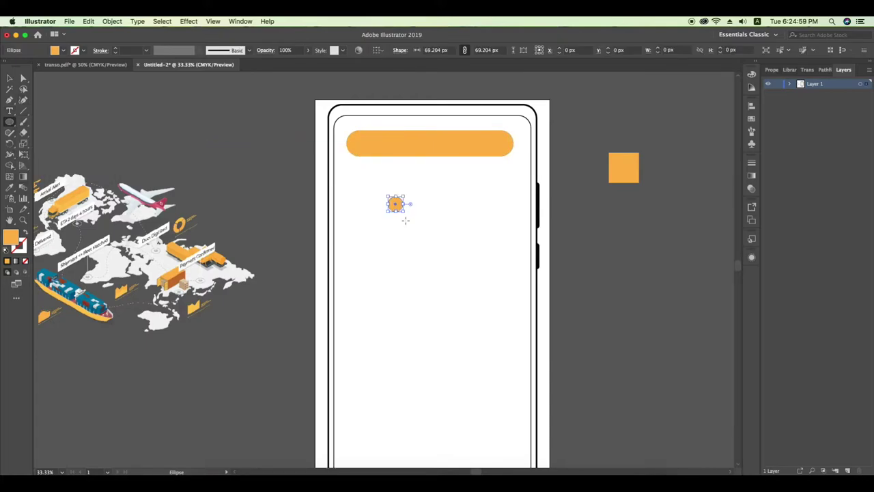
pyautogui.scroll(2, 406, 217)
pyautogui.click(114, 50)
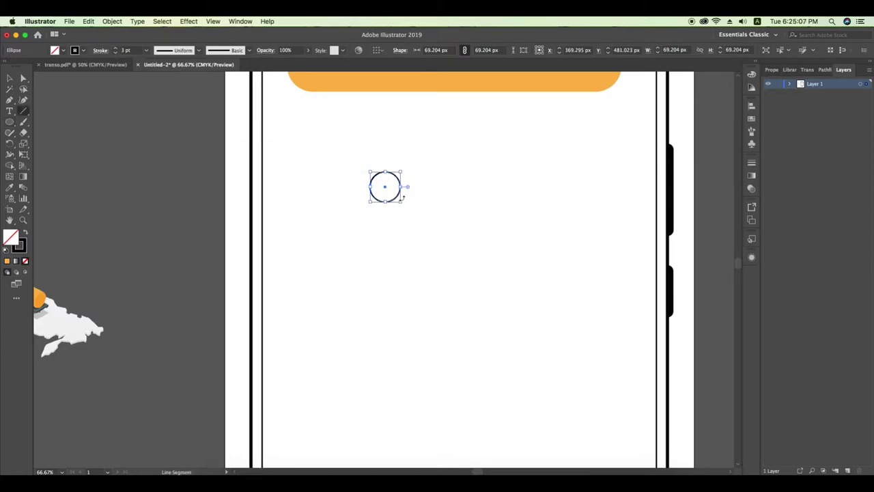
pyautogui.moveTo(410, 216); pyautogui.dragTo(411, 213)
pyautogui.press('v')
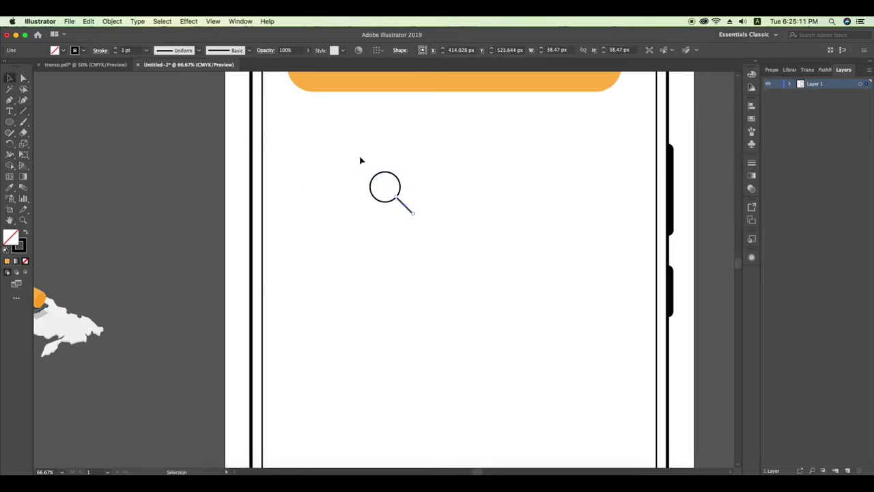
pyautogui.moveTo(359, 160)
pyautogui.mouseDown()
pyautogui.moveTo(429, 238)
pyautogui.moveTo(379, 153)
pyautogui.mouseUp()
pyautogui.hotkey('ctrl', 'g')
# Vertically centre the magnifier icon on the orange URL bar with Vertical Align Center
pyautogui.scroll(-2, 424, 235)
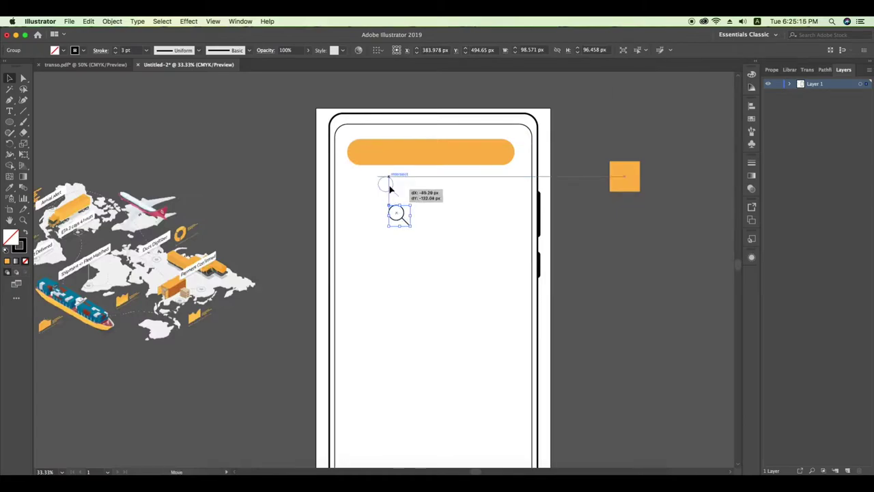
pyautogui.scroll(2, 368, 153)
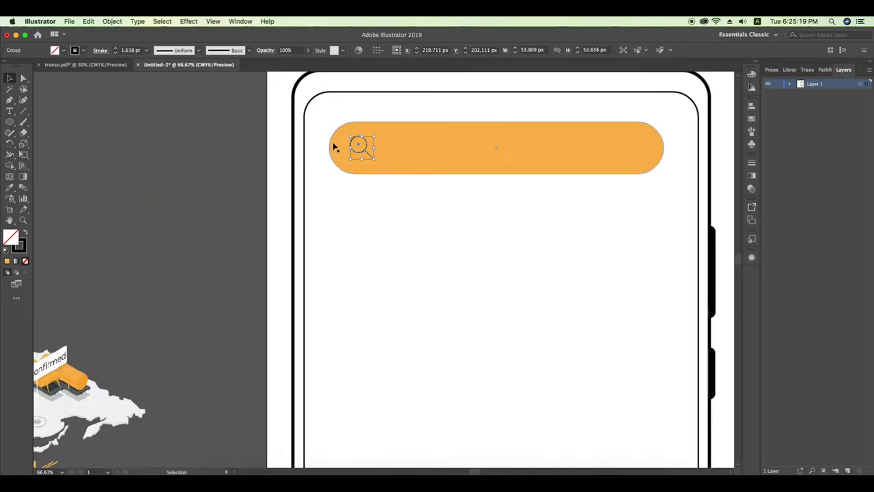
pyautogui.click(372, 171)
pyautogui.keyDown('shift'); pyautogui.click(366, 149); pyautogui.keyUp('shift')
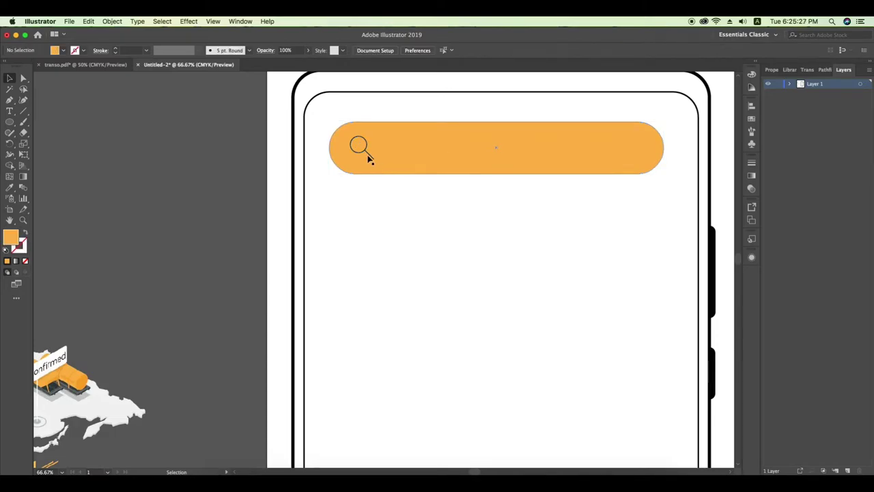
pyautogui.click(386, 176)
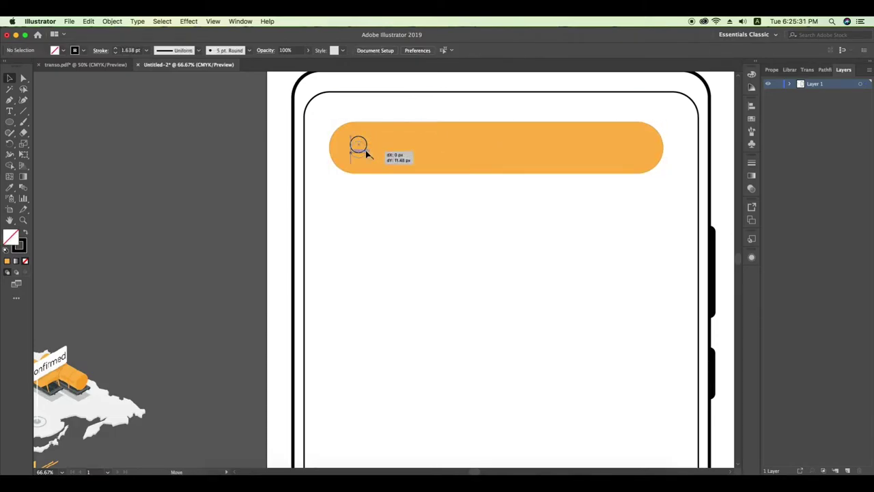
pyautogui.click(362, 149)
pyautogui.keyDown('shift'); pyautogui.click(394, 138); pyautogui.keyUp('shift')
pyautogui.click(444, 49)
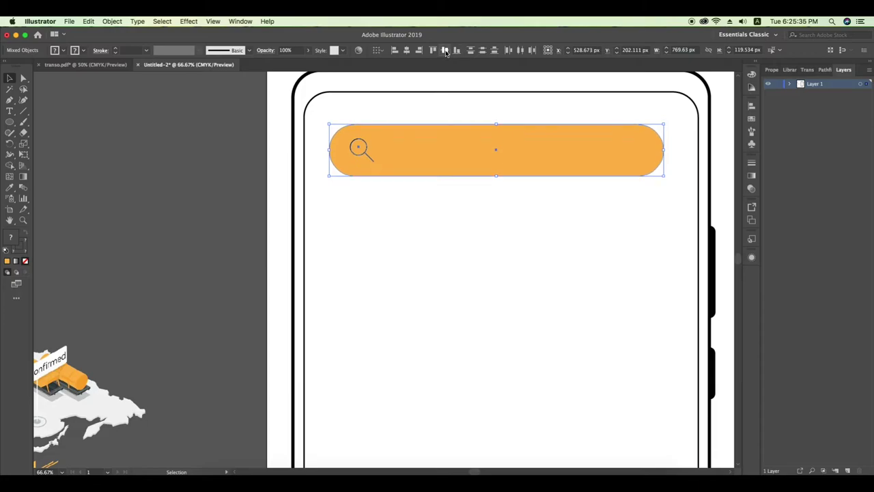
pyautogui.click(425, 181)
# Change the magnifier's outline colour to white (ffffff)
pyautogui.click(362, 153)
pyautogui.doubleClick(11, 239)
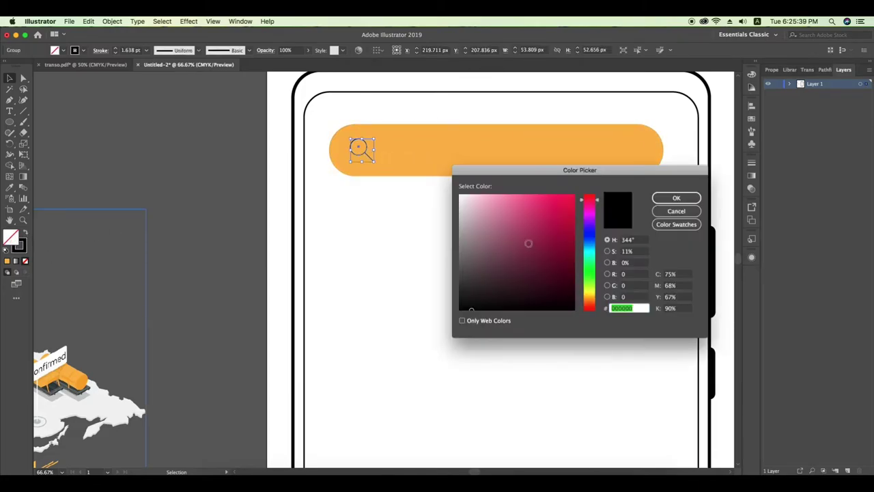
pyautogui.press('Escape')
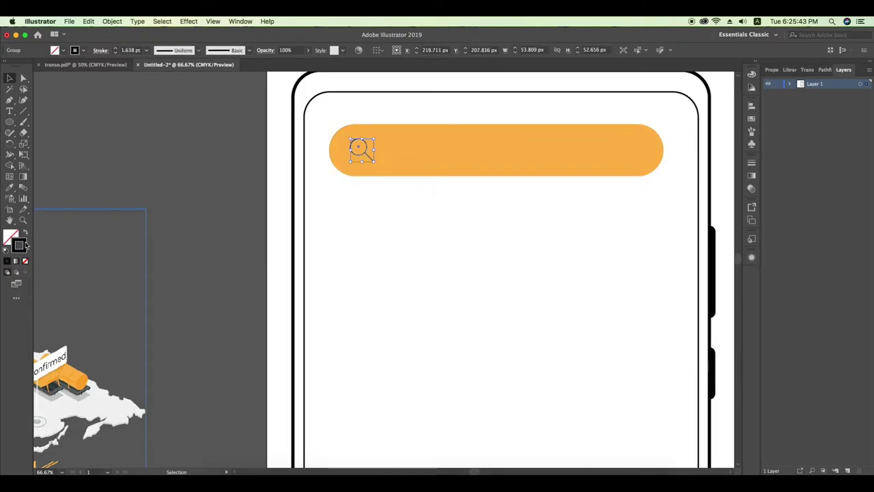
pyautogui.doubleClick(19, 245)
pyautogui.write('ffffff')
pyautogui.press('Return')
pyautogui.click(119, 219)
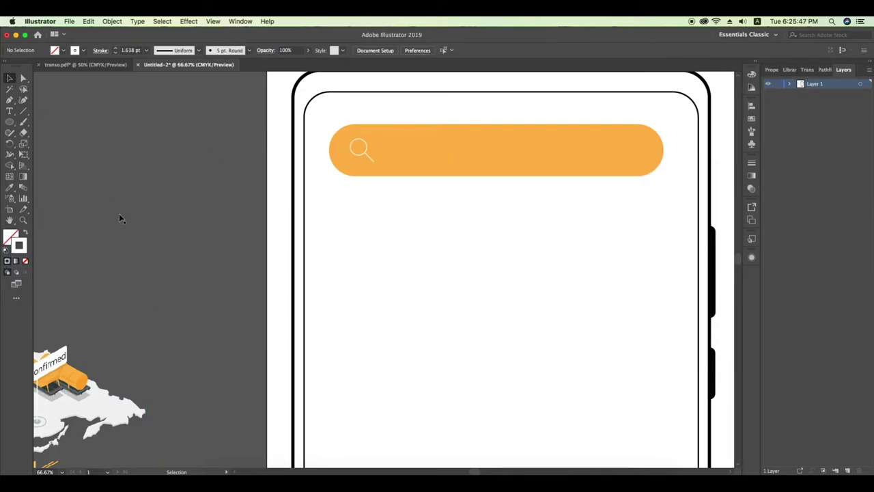
# Copy the Transo site's web address from Firefox and paste it as text in the orange bar
pyautogui.click(616, 469)
pyautogui.click(377, 57)
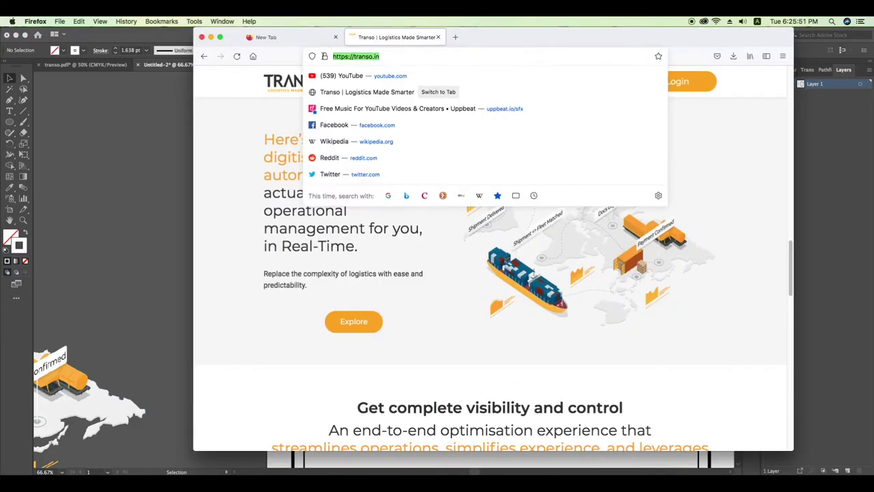
pyautogui.click(131, 140)
pyautogui.press('t')
pyautogui.click(405, 156)
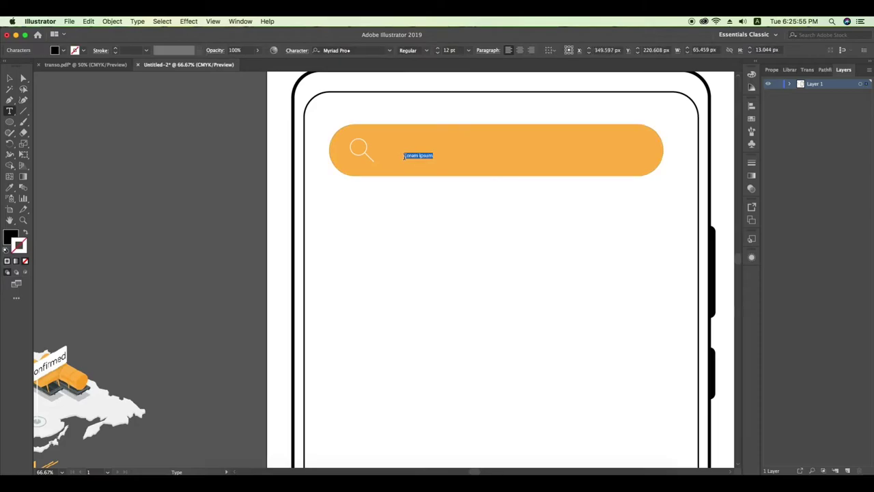
pyautogui.click(390, 50)
pyautogui.press('super+a')
pyautogui.click(438, 50)
pyautogui.click(426, 53)
pyautogui.click(431, 66)
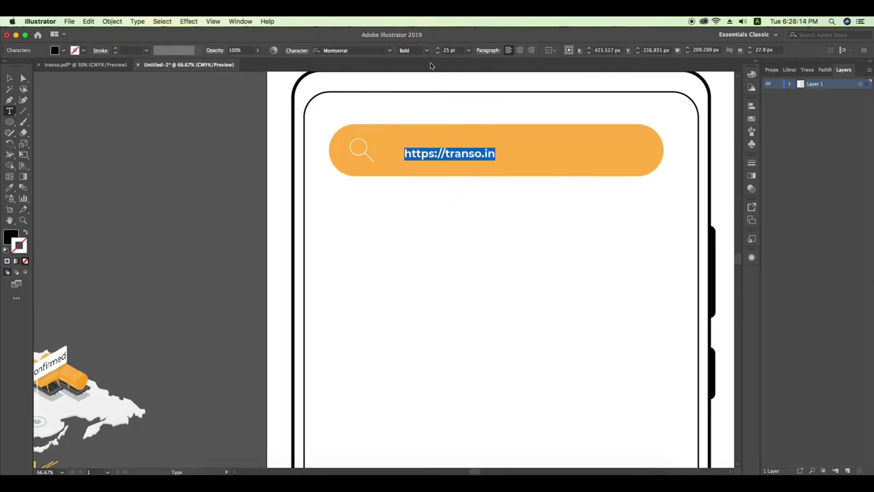
pyautogui.click(448, 50)
pyautogui.write('50')
pyautogui.press('Return')
pyautogui.press('Escape')
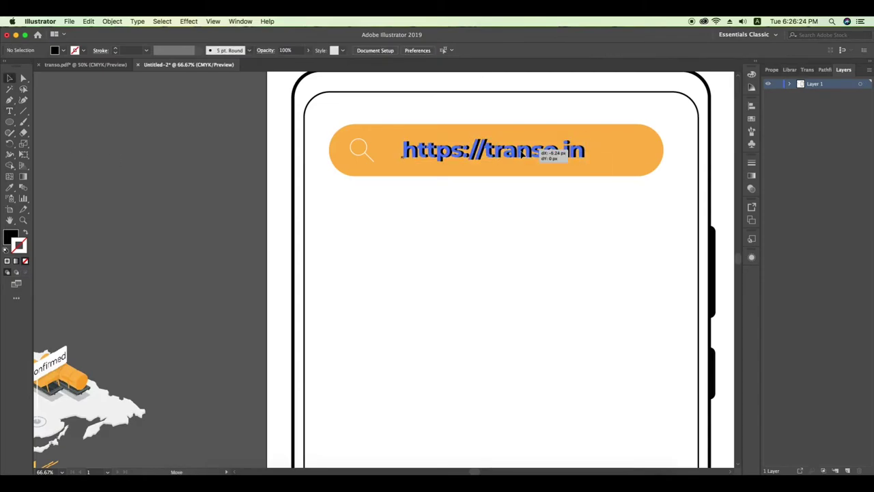
pyautogui.click(546, 183)
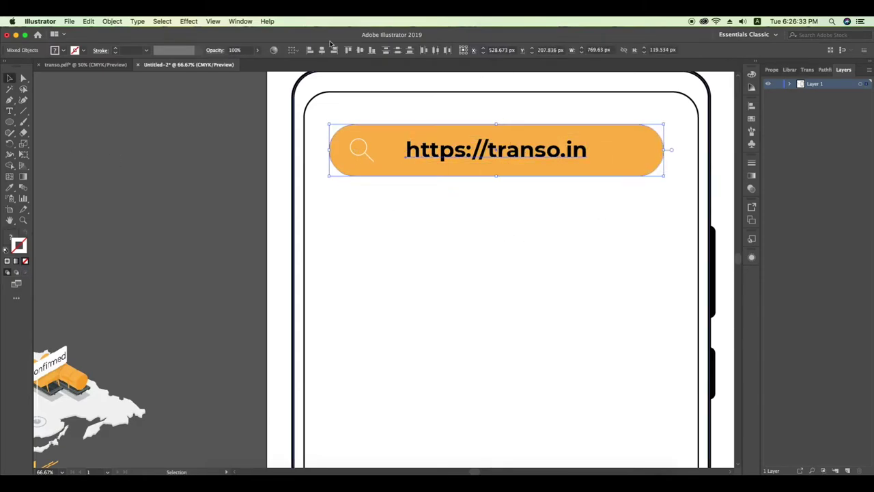
# Apply a Stylize > Drop Shadow effect to the URL bar with its text and icon
pyautogui.click(451, 154)
pyautogui.hotkey('ctrl', '-')
pyautogui.hotkey('ctrl', '-')
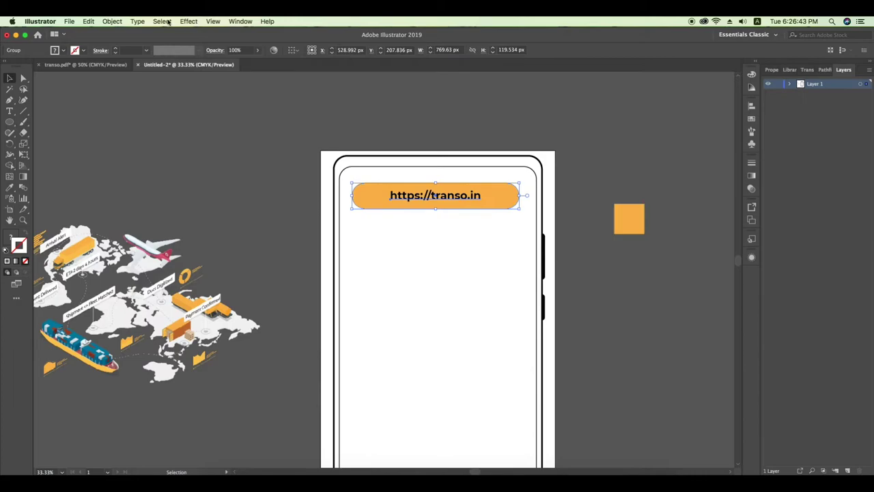
pyautogui.click(189, 22)
pyautogui.click(336, 139)
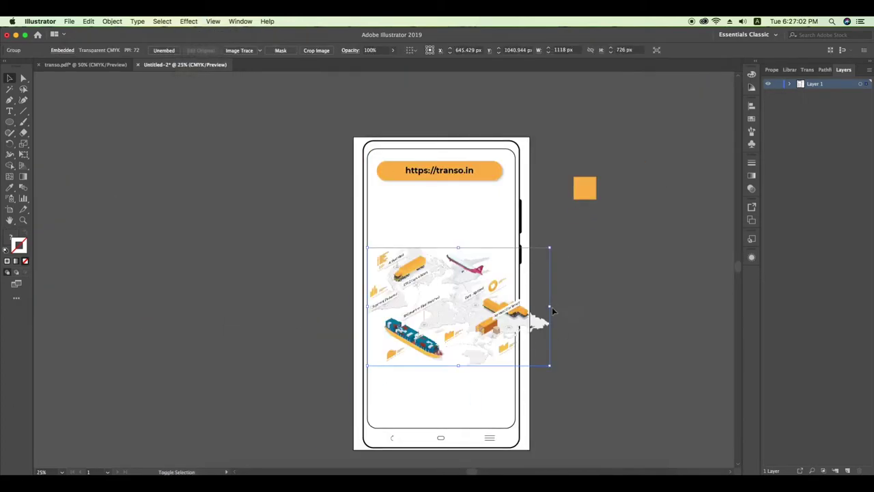
# From the Transo pro folder in Finder, drag TRANSO (1).psd into the mockup
pyautogui.click(275, 471)
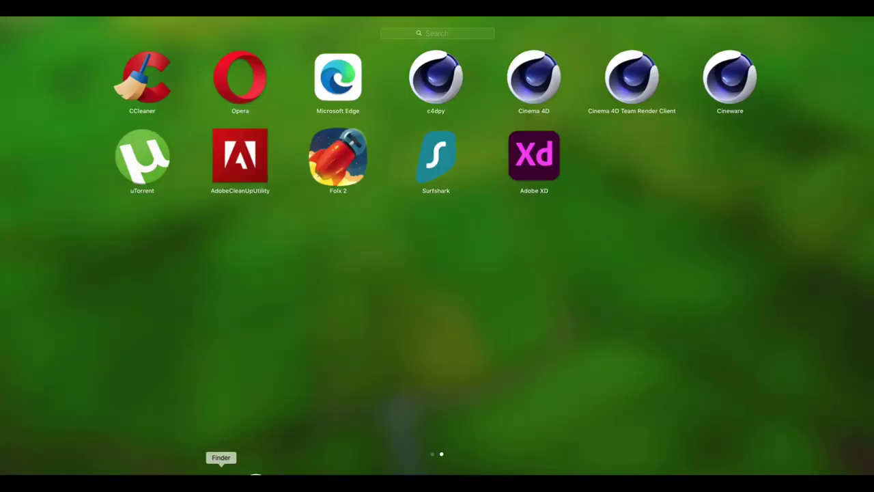
pyautogui.scroll(-3, 424, 273)
pyautogui.click(403, 302)
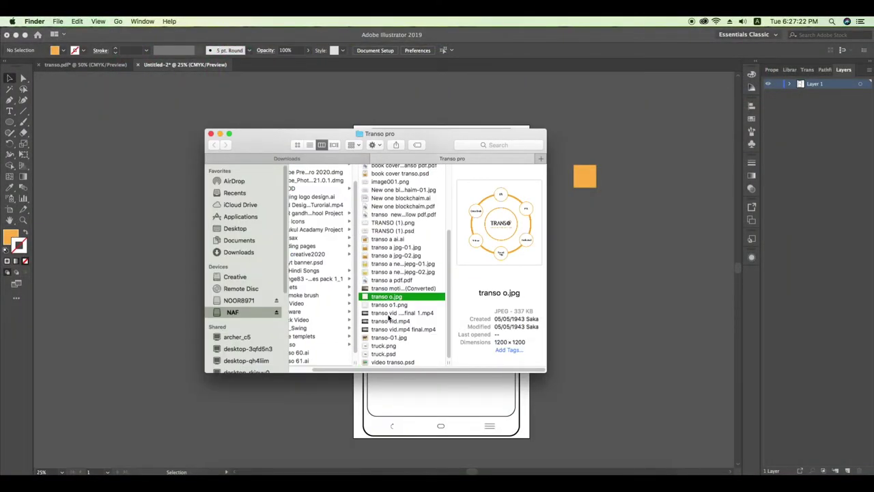
pyautogui.hscroll(-2, 389, 318)
pyautogui.click(327, 367)
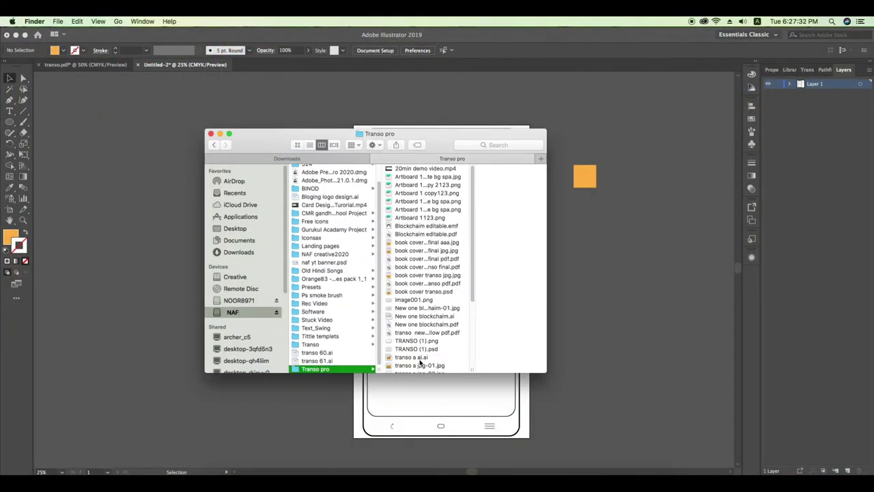
pyautogui.moveTo(418, 353)
pyautogui.mouseDown()
pyautogui.moveTo(594, 292)
pyautogui.moveTo(464, 212)
pyautogui.mouseUp()
# Shrink the logo, centre it on the phone screen, and nudge the map lower
pyautogui.click(211, 133)
pyautogui.click(612, 279)
pyautogui.moveTo(540, 221); pyautogui.dragTo(430, 221)
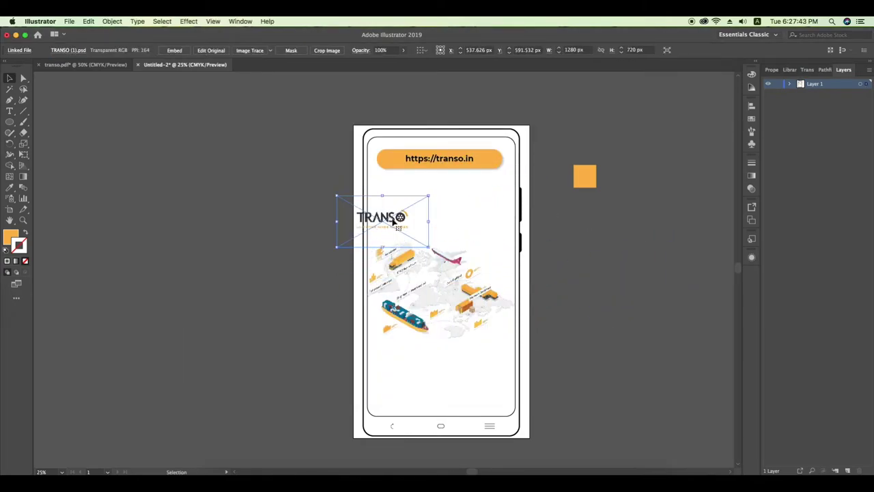
pyautogui.moveTo(335, 205)
pyautogui.mouseDown()
pyautogui.moveTo(390, 208)
pyautogui.moveTo(466, 231)
pyautogui.mouseUp()
pyautogui.press('super+equal')
pyautogui.moveTo(461, 309); pyautogui.dragTo(461, 316)
pyautogui.click(611, 478)
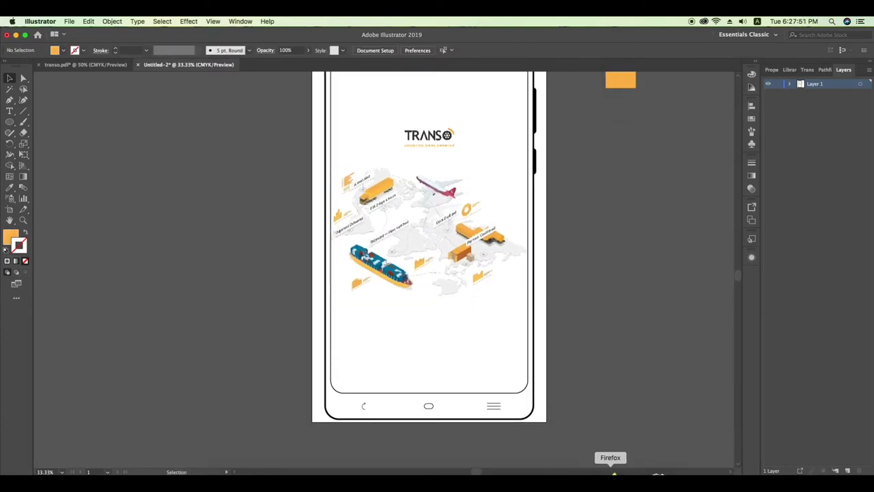
# Copy the section text from the Transo site and paste it into a text area below the map
pyautogui.scroll(-3, 437, 273)
pyautogui.moveTo(356, 305); pyautogui.dragTo(711, 369)
pyautogui.press('super+c')
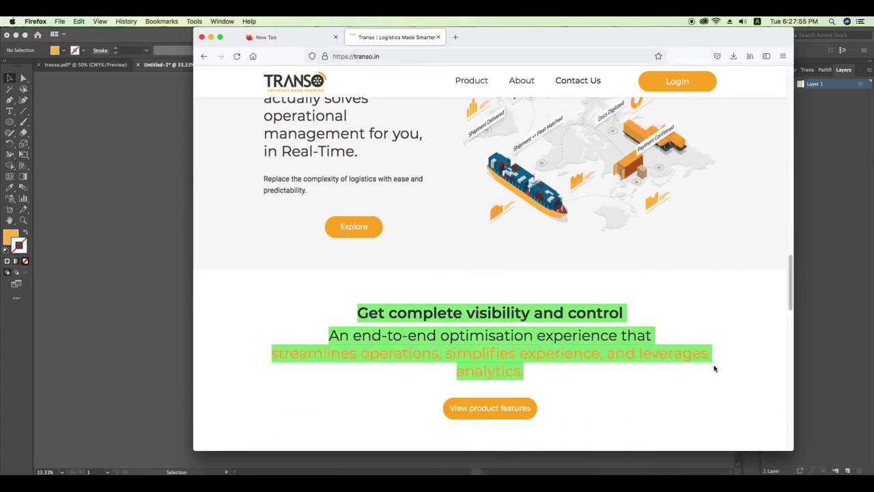
pyautogui.click(6, 82)
pyautogui.press('t')
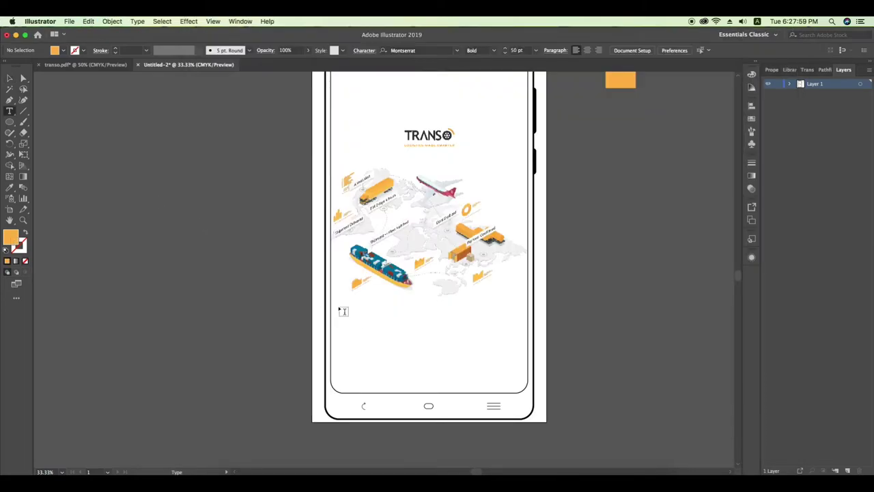
pyautogui.moveTo(339, 307)
pyautogui.mouseDown()
pyautogui.moveTo(355, 369)
pyautogui.moveTo(519, 381)
pyautogui.mouseUp()
pyautogui.press('super+v')
# Make the middle sentence black (000000) and SemiBold
pyautogui.moveTo(339, 335); pyautogui.dragTo(395, 347)
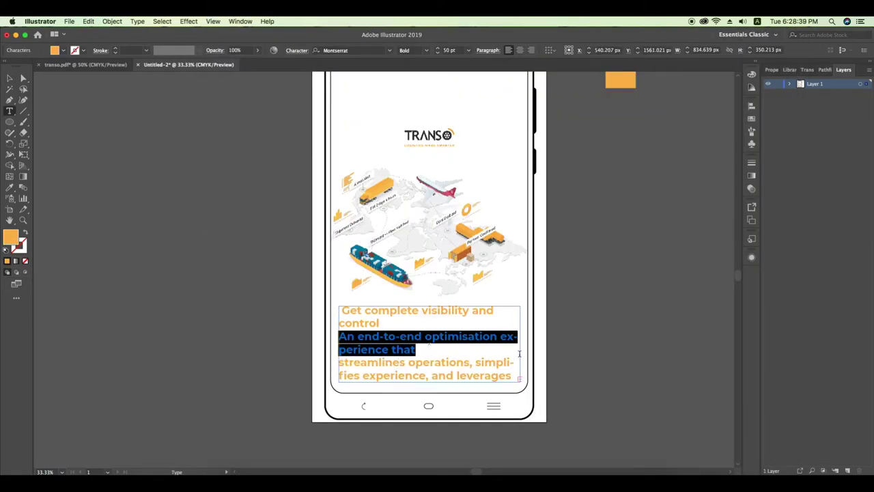
pyautogui.press('BackSpace')
pyautogui.press('super+z')
pyautogui.doubleClick(10, 237)
pyautogui.write('000000')
pyautogui.press('Return')
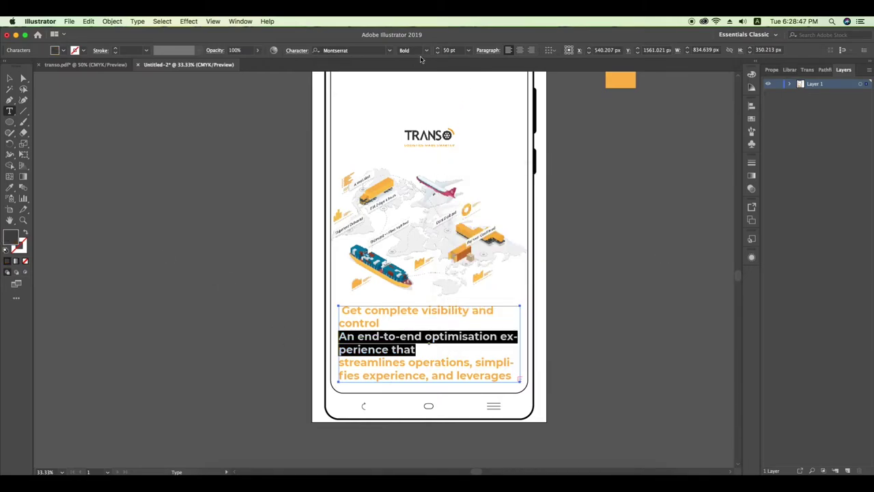
pyautogui.click(424, 50)
pyautogui.click(424, 164)
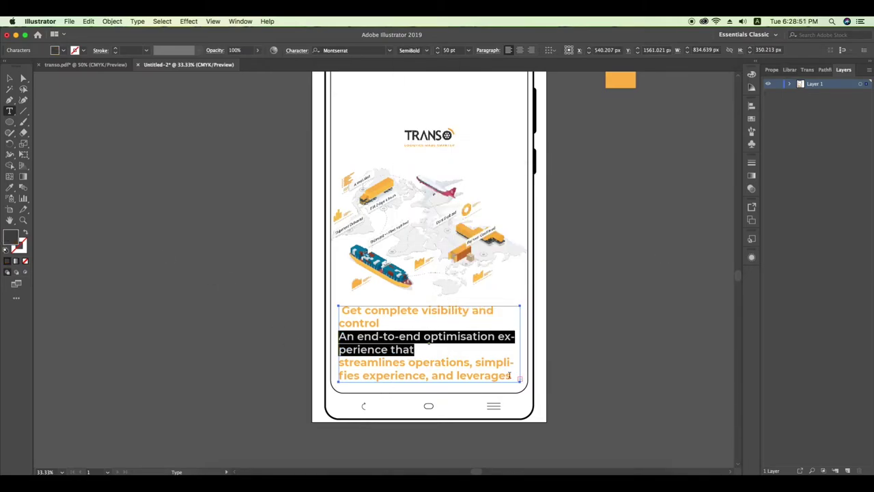
# Set the closing orange sentence to Regular and remove the leading space before 'Get'
pyautogui.moveTo(509, 375); pyautogui.dragTo(339, 362)
pyautogui.click(426, 50)
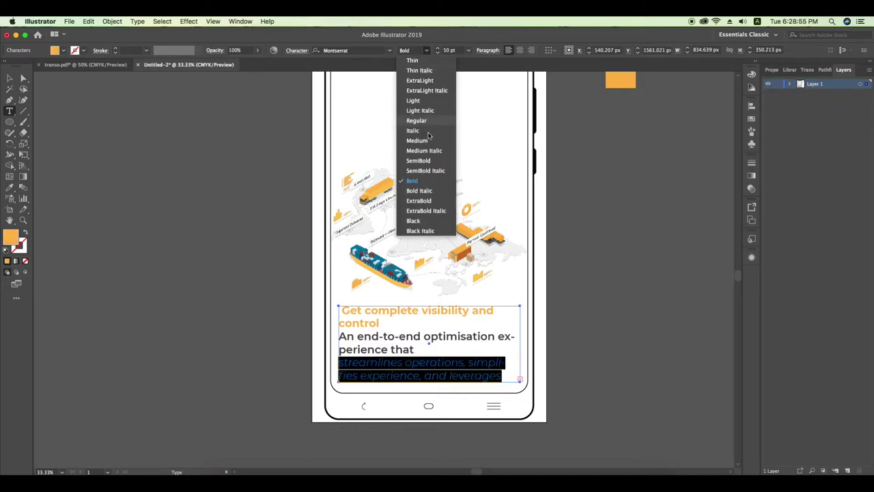
pyautogui.click(417, 121)
pyautogui.click(10, 78)
pyautogui.click(10, 111)
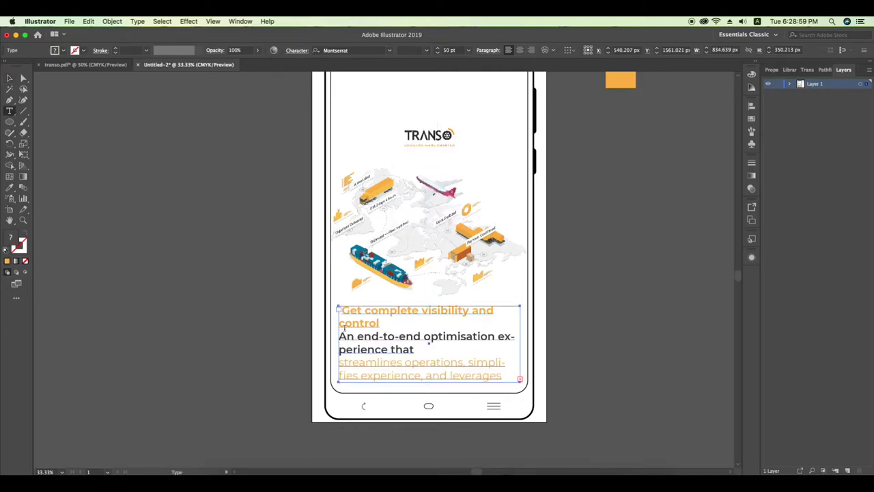
pyautogui.click(341, 312)
pyautogui.press('Delete')
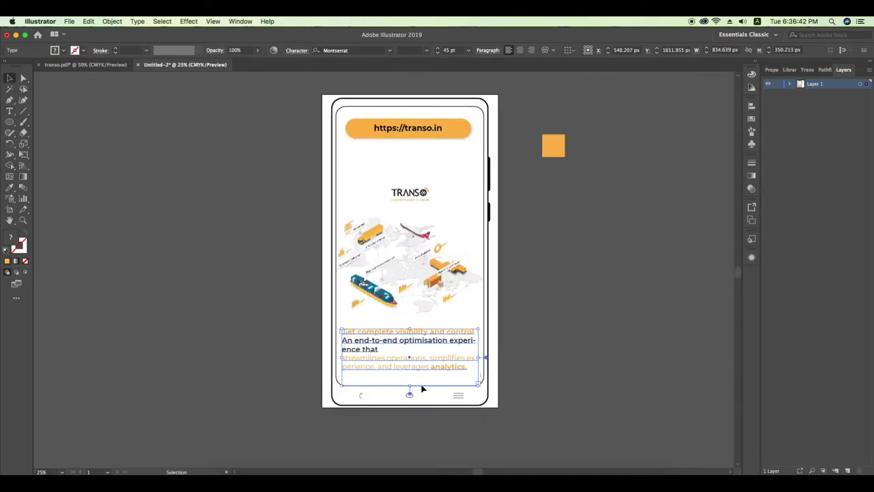
# Move the TRANSO logo lower and the map up closer to it
pyautogui.moveTo(417, 196); pyautogui.dragTo(418, 214)
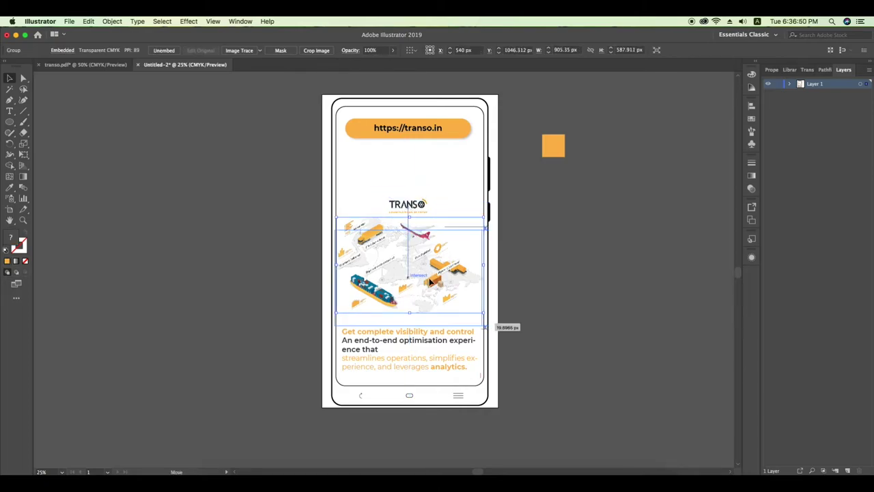
pyautogui.click(431, 280)
pyautogui.moveTo(432, 280); pyautogui.dragTo(431, 273)
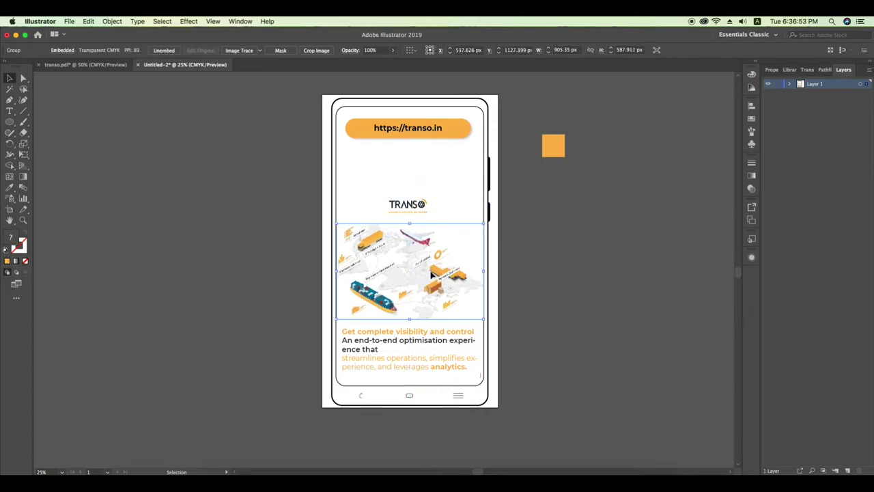
pyautogui.click(536, 255)
# Copy the 'Logistics made smarter' hero copy from the website into a text area above the logo
pyautogui.press('super+Tab')
pyautogui.scroll(10, 461, 238)
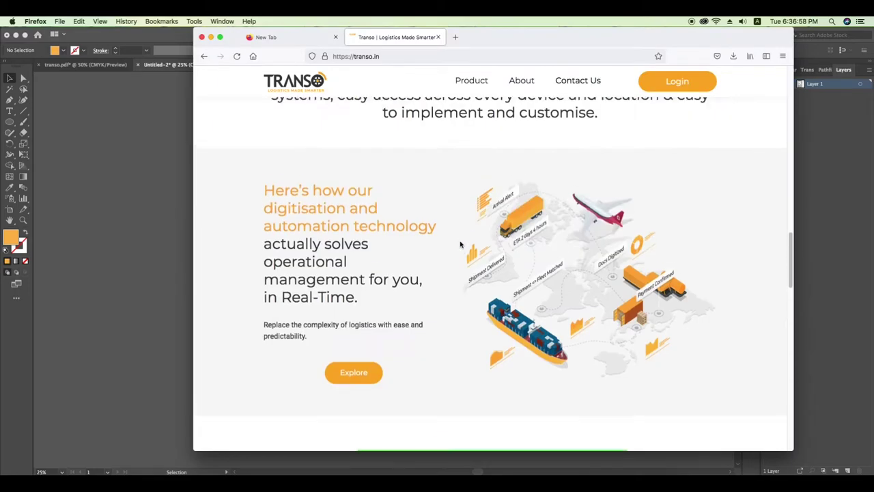
pyautogui.moveTo(265, 148); pyautogui.dragTo(407, 242)
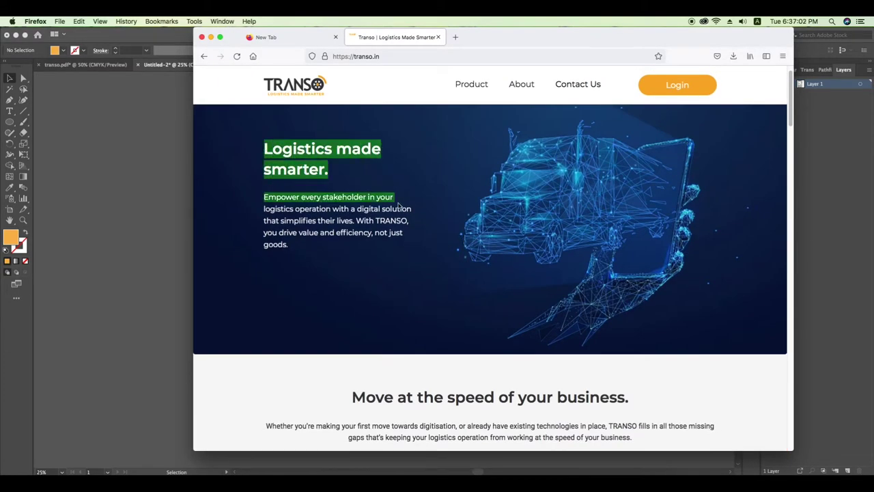
pyautogui.click(11, 84)
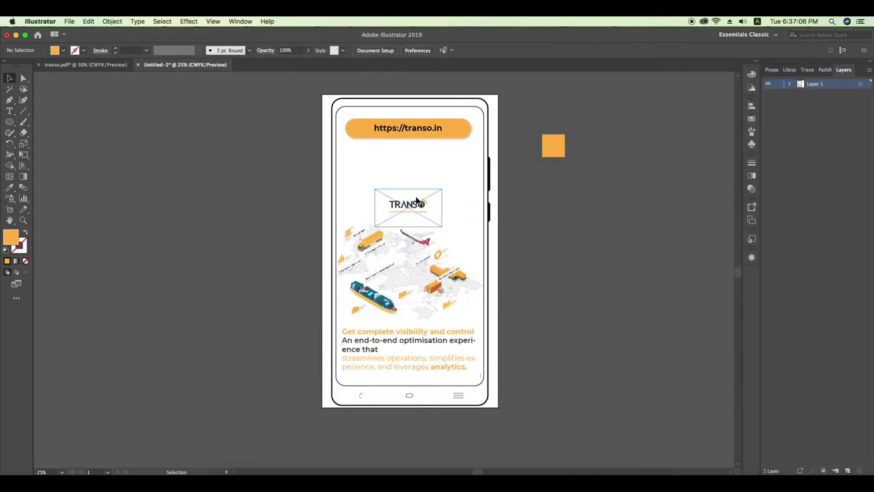
pyautogui.press('t')
pyautogui.moveTo(348, 154); pyautogui.dragTo(481, 205)
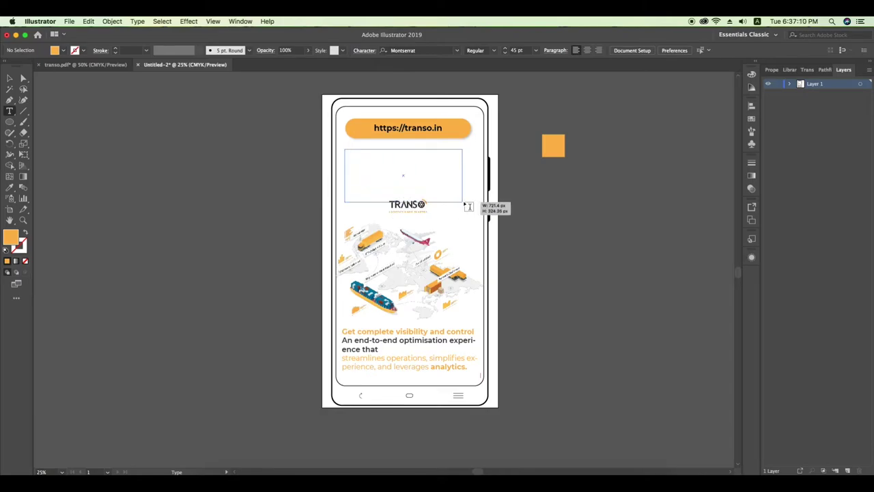
pyautogui.press('Delete')
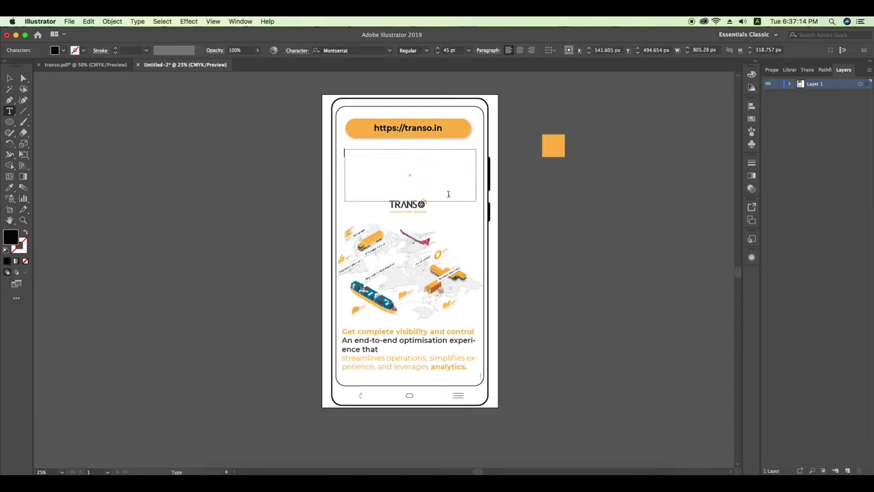
pyautogui.hotkey('ctrl', 'v')
# Make the 'Logistics made smarter.' headline bold at 50 pt
pyautogui.moveTo(376, 170); pyautogui.dragTo(345, 160)
pyautogui.click(417, 50)
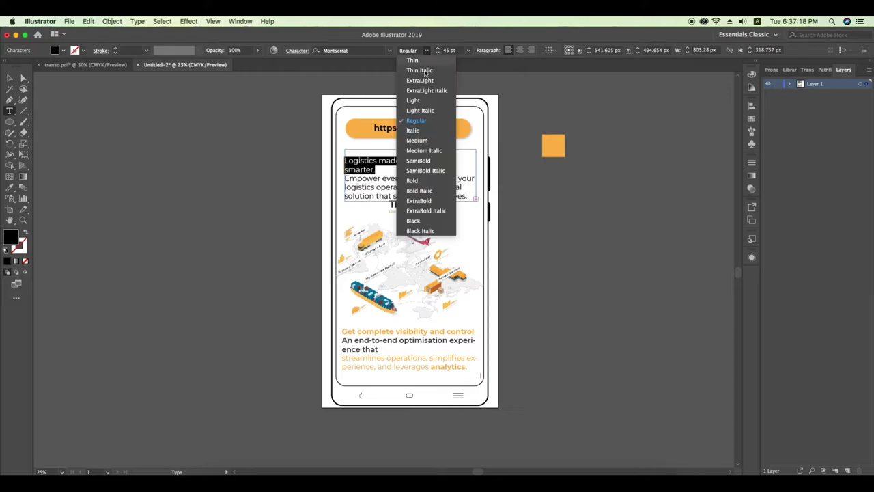
pyautogui.click(434, 184)
pyautogui.click(441, 51)
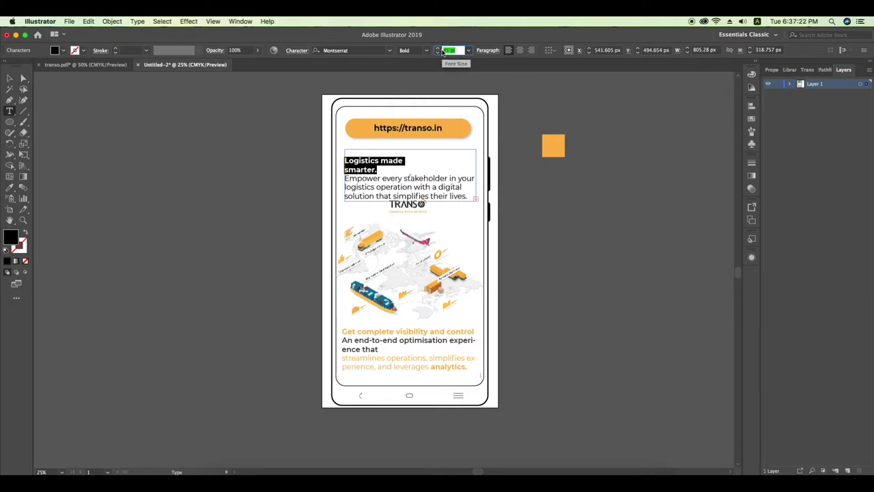
pyautogui.write('85')
pyautogui.press('Return')
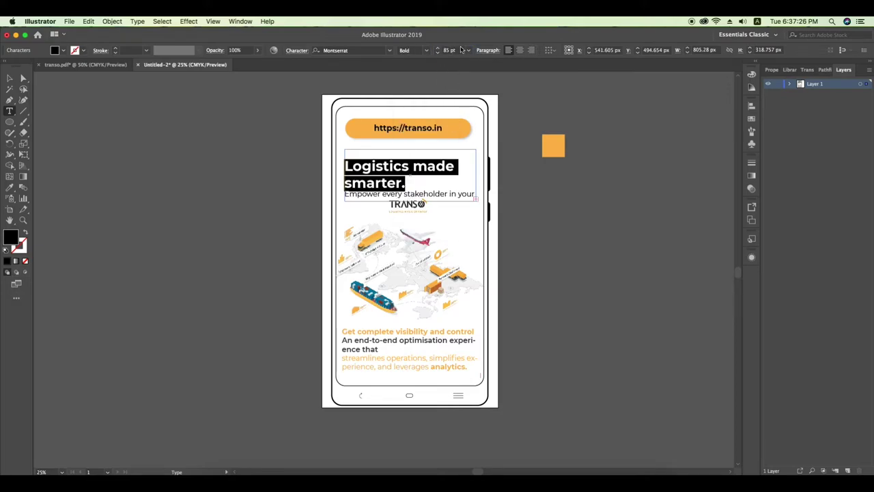
pyautogui.click(459, 50)
pyautogui.press('BackSpace')
pyautogui.write('5')
pyautogui.press('Return')
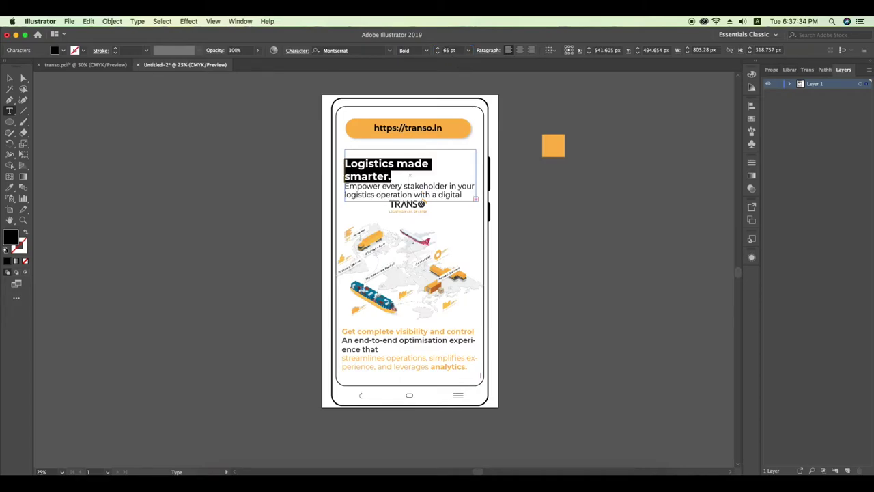
pyautogui.click(450, 50)
pyautogui.write('0')
pyautogui.press('Return')
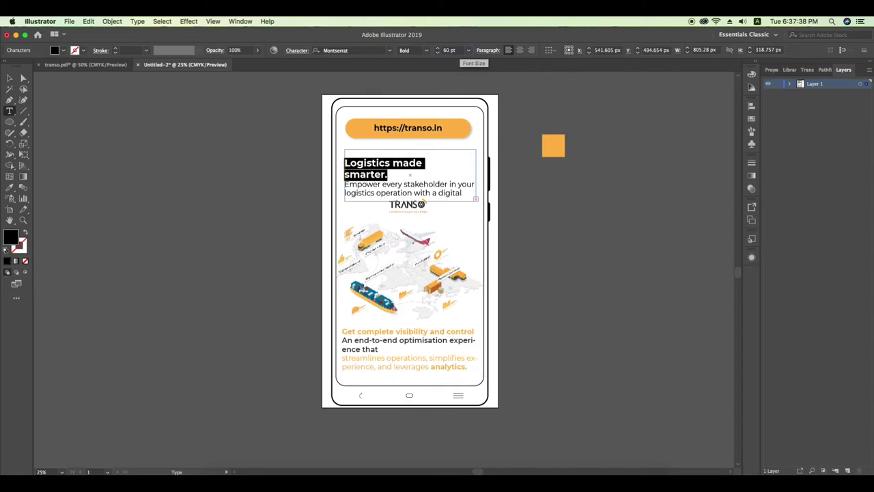
pyautogui.click(439, 53)
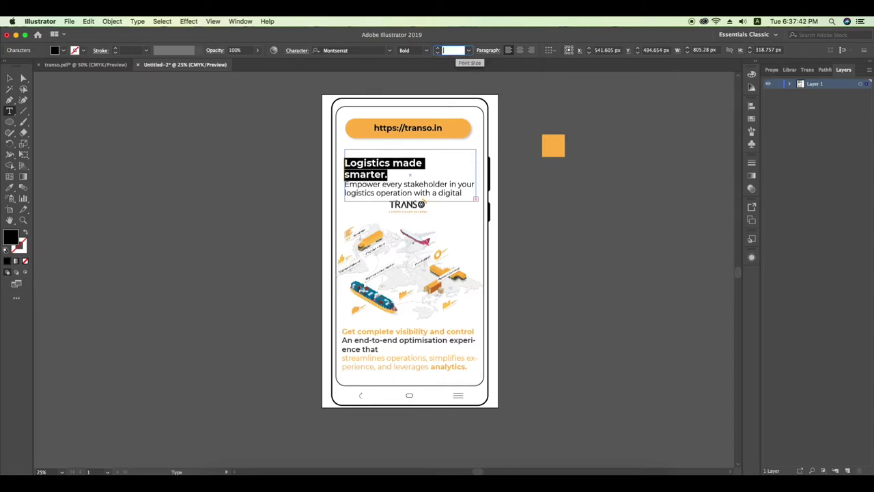
pyautogui.write('50')
pyautogui.press('Return')
# Extend the text frame to reveal the overflowing body paragraph and select that paragraph
pyautogui.click(392, 179)
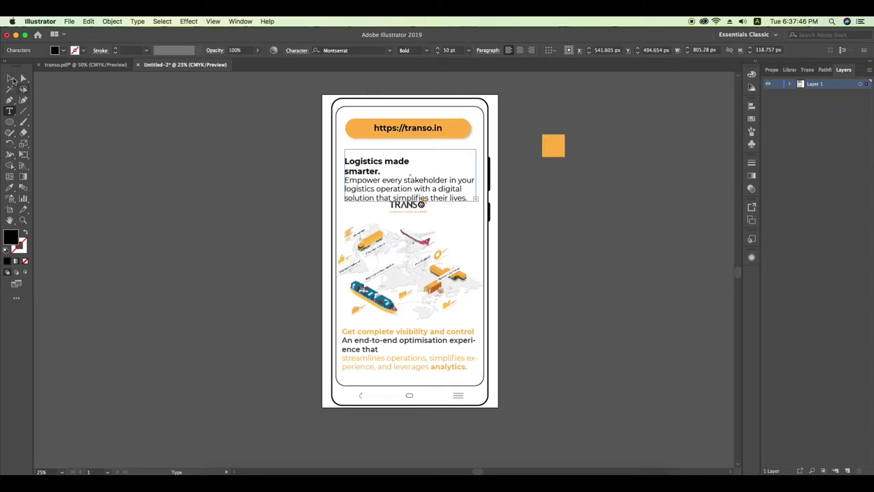
pyautogui.click(12, 79)
pyautogui.moveTo(407, 202); pyautogui.dragTo(407, 229)
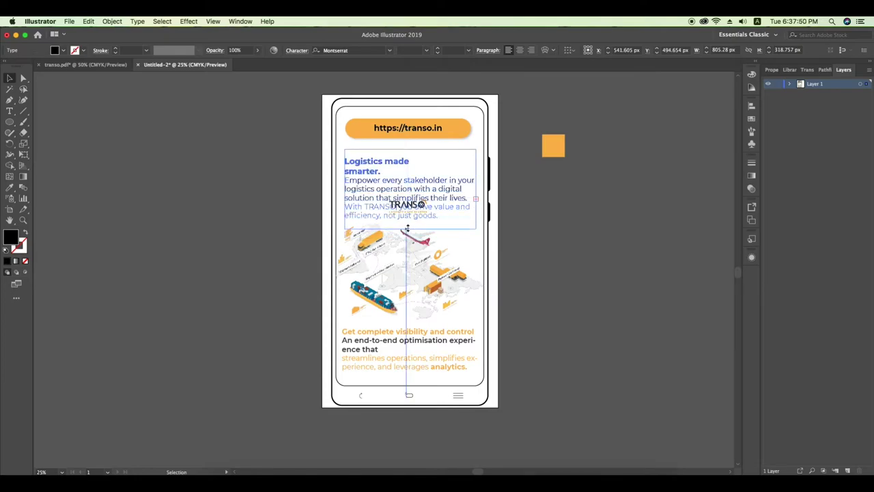
pyautogui.doubleClick(451, 218)
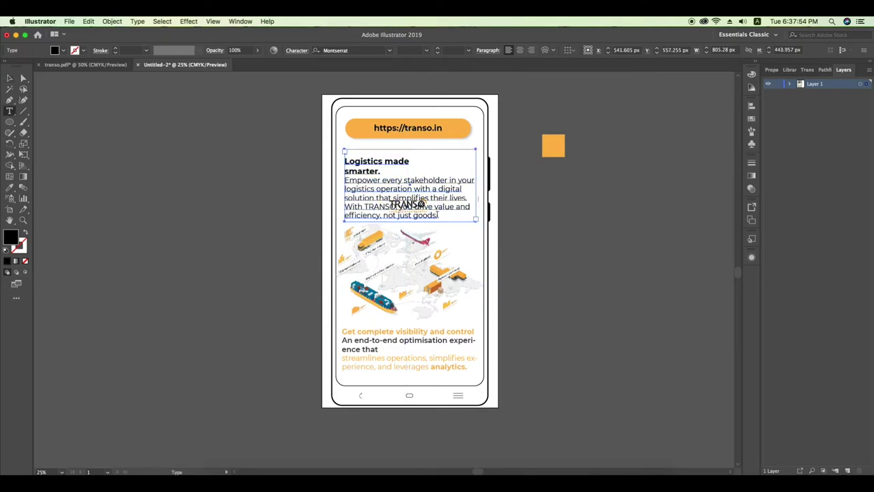
pyautogui.moveTo(437, 216); pyautogui.dragTo(344, 180)
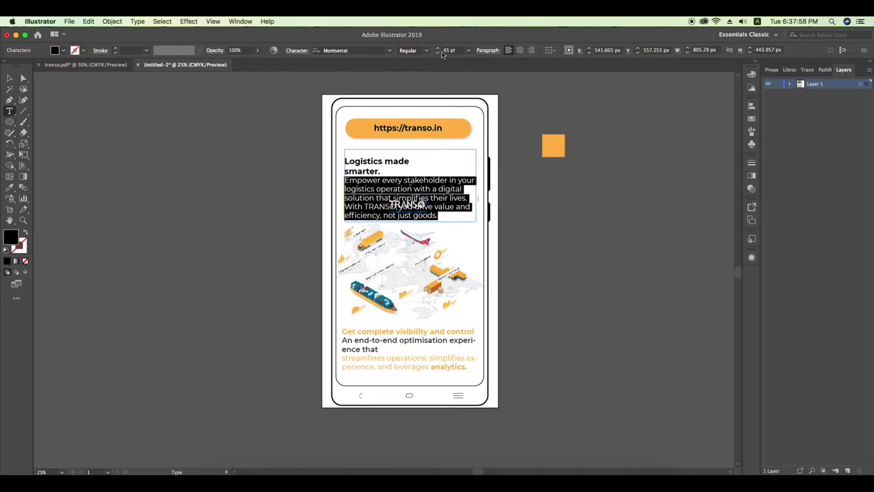
pyautogui.scroll(-5, 443, 54)
pyautogui.scroll(-5, 442, 55)
pyautogui.scroll(-3, 443, 54)
pyautogui.scroll(-2, 442, 55)
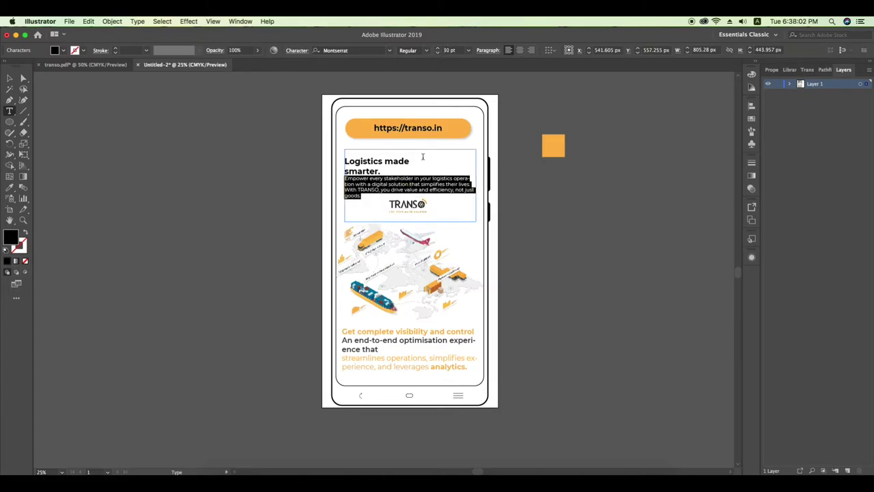
pyautogui.press('Escape')
# Sample the orange from the square with the Eyedropper as the fill colour
pyautogui.click(386, 184)
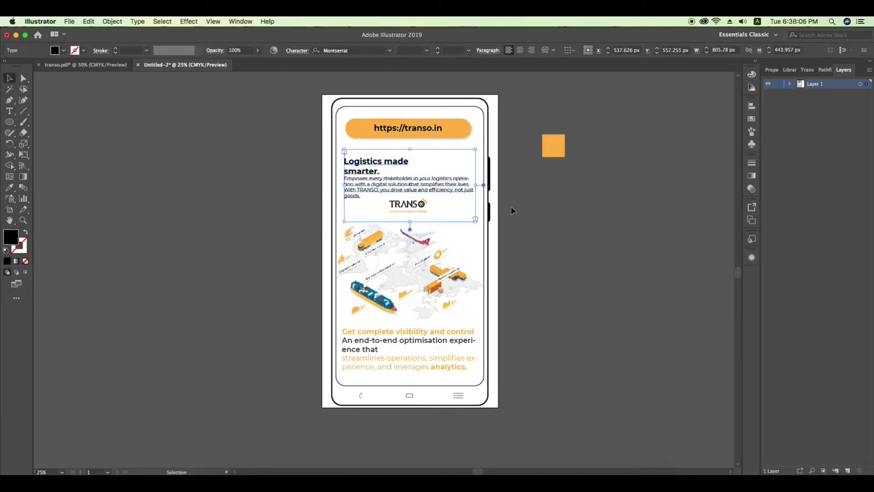
pyautogui.click(407, 205)
pyautogui.click(661, 225)
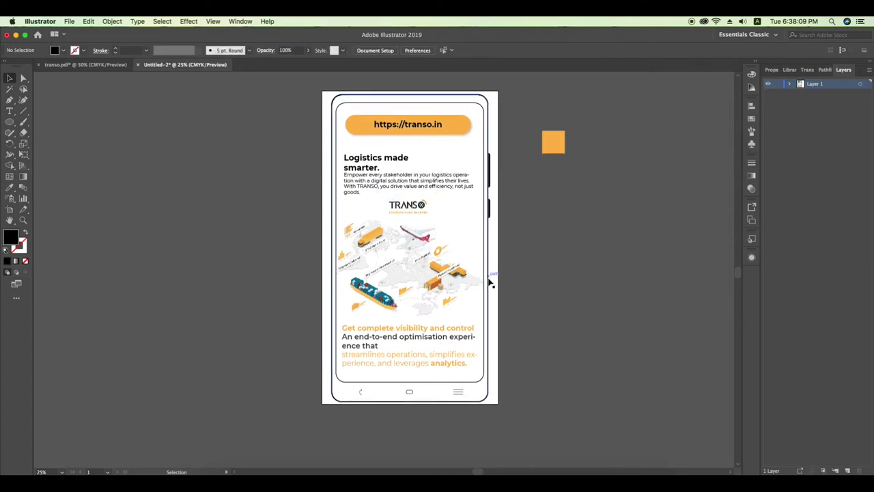
pyautogui.click(430, 271)
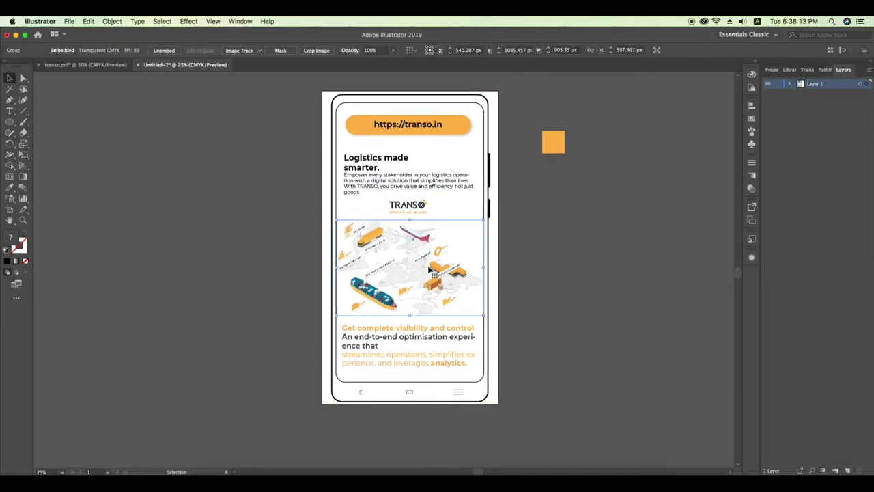
pyautogui.click(514, 281)
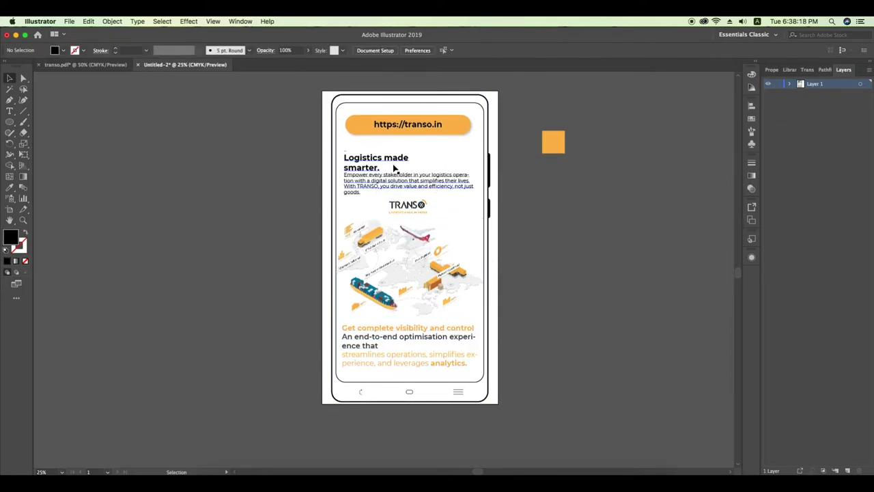
pyautogui.doubleClick(10, 237)
pyautogui.click(676, 211)
pyautogui.press('i')
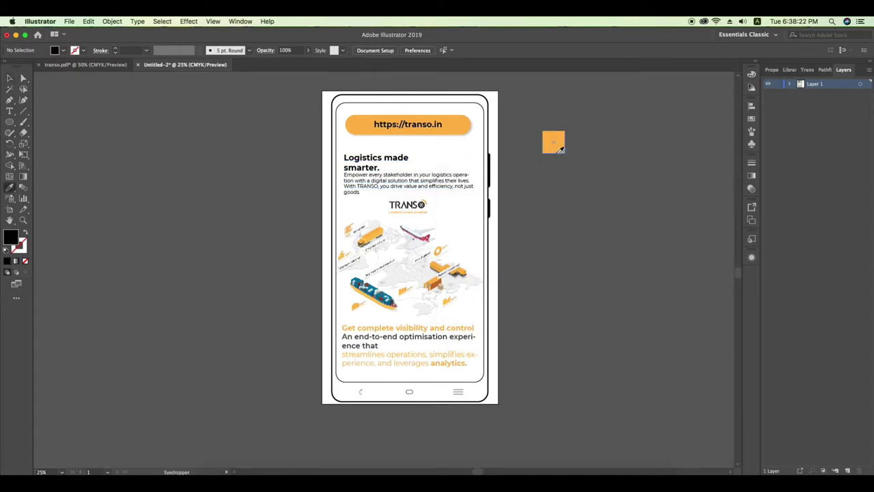
pyautogui.click(559, 149)
pyautogui.doubleClick(13, 244)
pyautogui.click(681, 197)
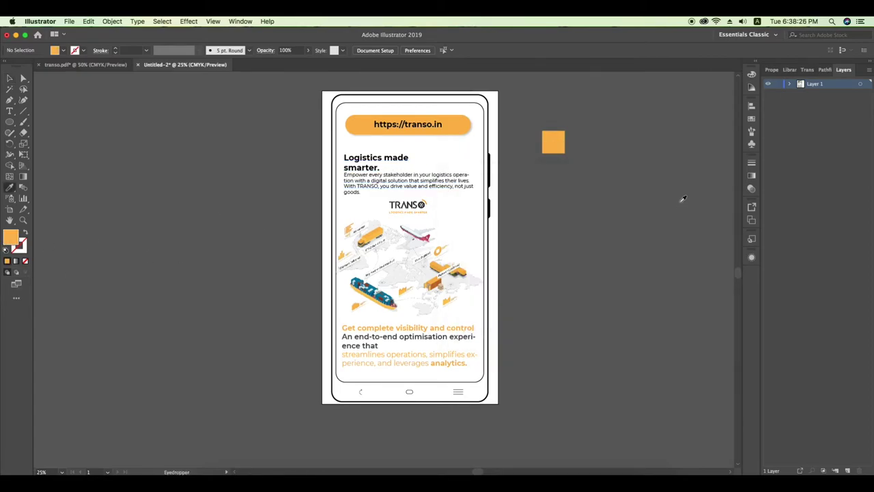
# Colour the 'Logistics made smarter.' headline orange #FDB84B
pyautogui.press('t')
pyautogui.moveTo(381, 168); pyautogui.dragTo(343, 158)
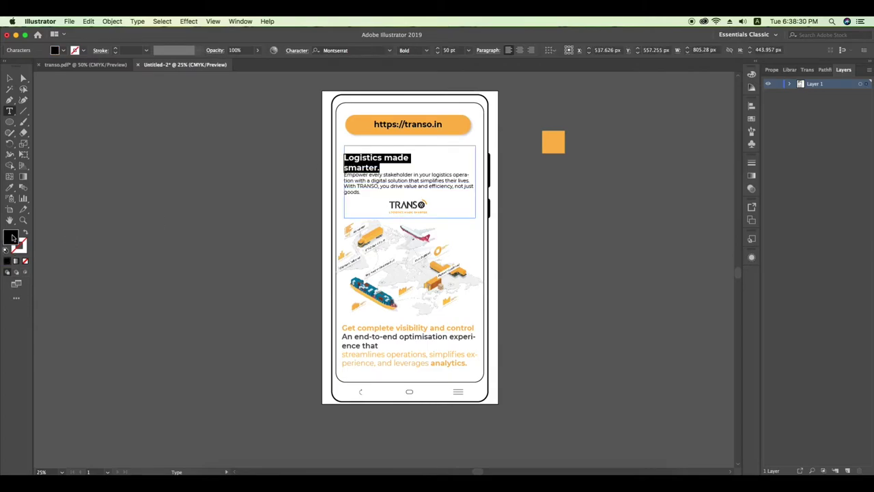
pyautogui.doubleClick(10, 237)
pyautogui.doubleClick(623, 308)
pyautogui.write('FDB84B')
pyautogui.click(674, 199)
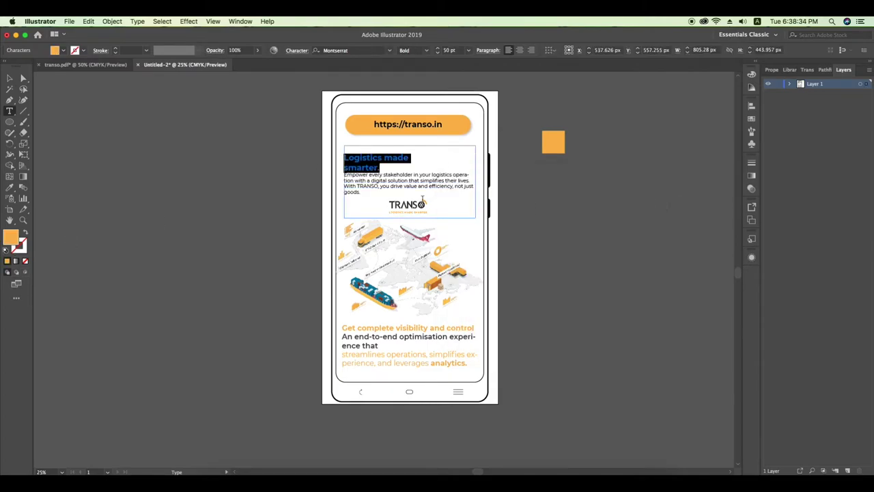
# Colour the word TRANSO in the body text the same orange
pyautogui.moveTo(356, 185); pyautogui.dragTo(379, 185)
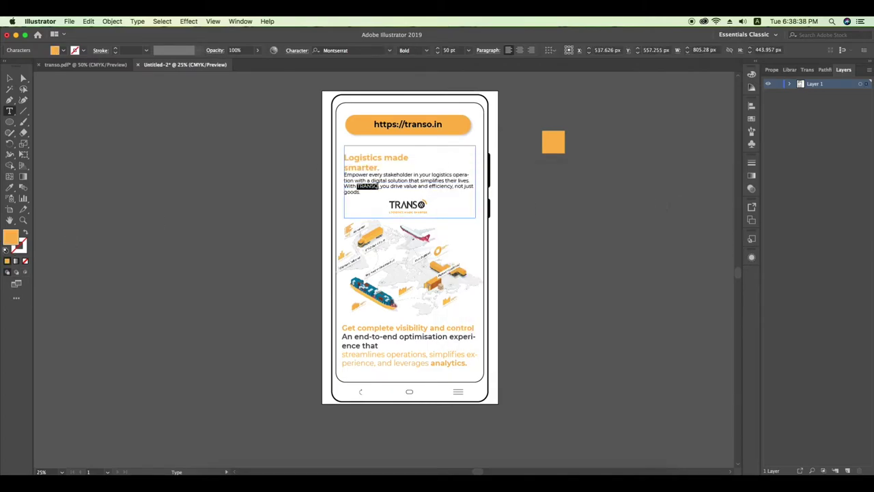
pyautogui.doubleClick(11, 237)
pyautogui.press('super+v')
pyautogui.press('Return')
pyautogui.press('Escape')
pyautogui.click(408, 336)
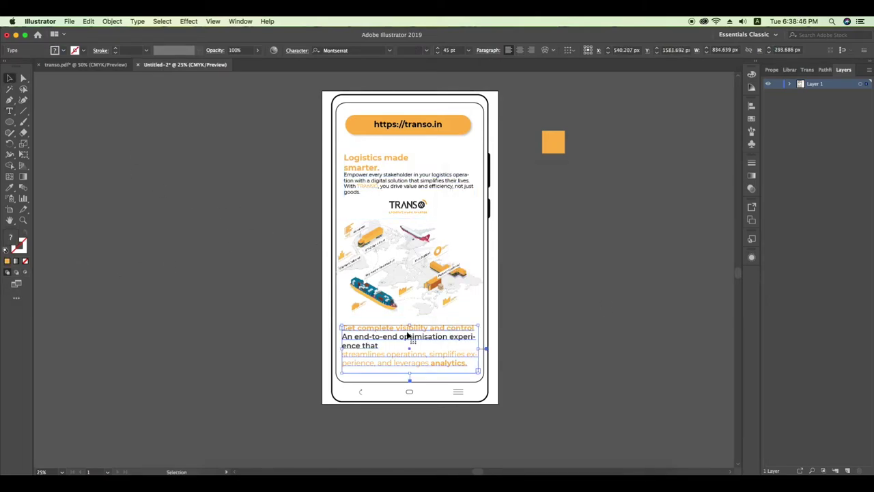
# Set the bottom 'Get complete visibility and control' text to 40 pt, left-aligned
pyautogui.click(522, 51)
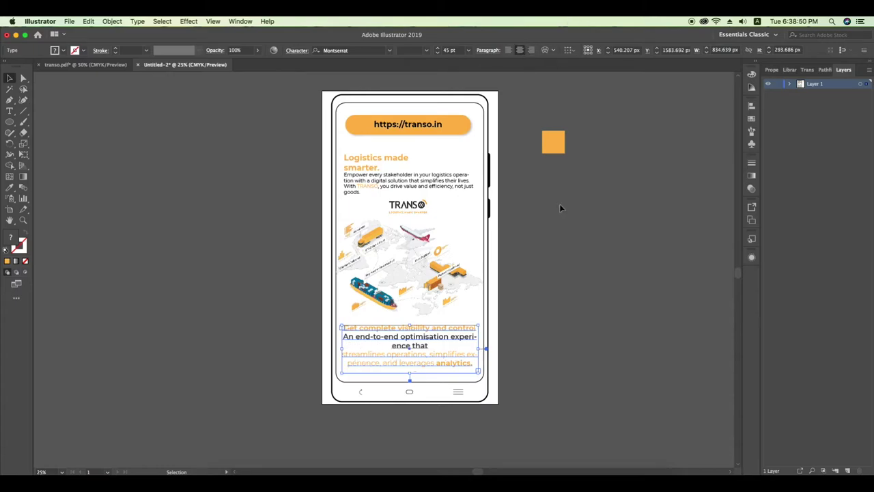
pyautogui.click(571, 299)
pyautogui.click(408, 346)
pyautogui.click(460, 51)
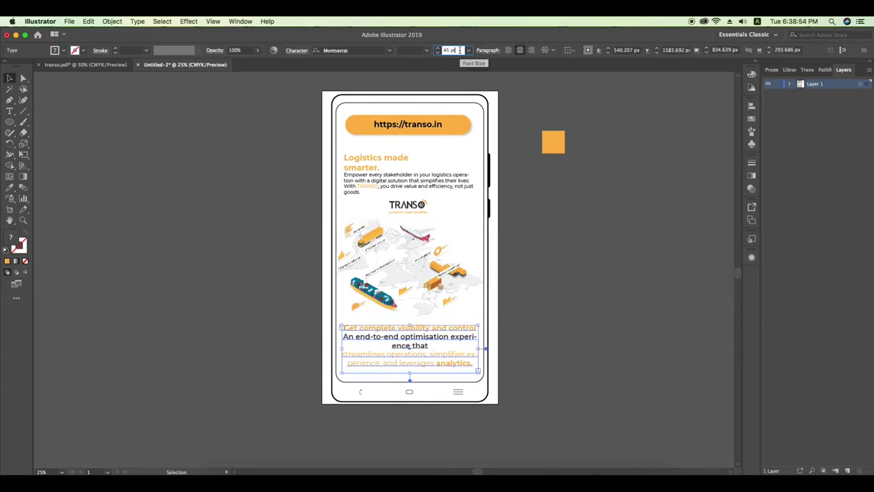
pyautogui.write('40')
pyautogui.press('Return')
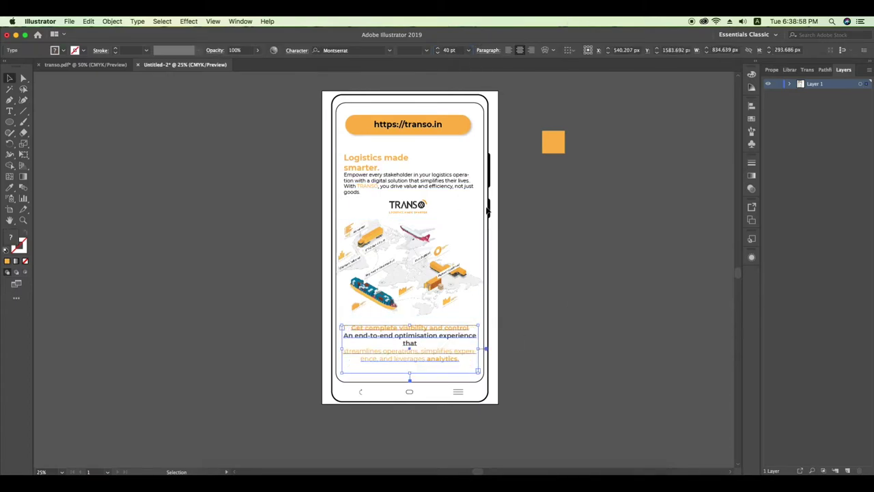
pyautogui.click(409, 190)
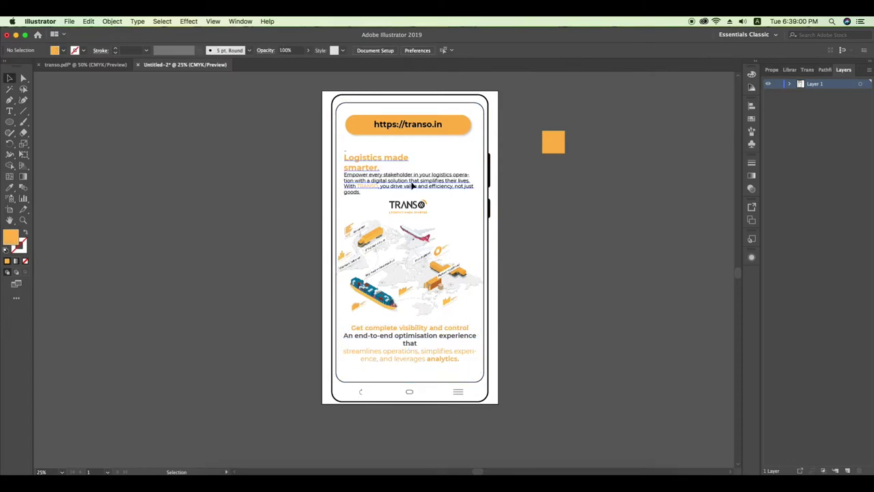
pyautogui.click(413, 343)
pyautogui.click(508, 50)
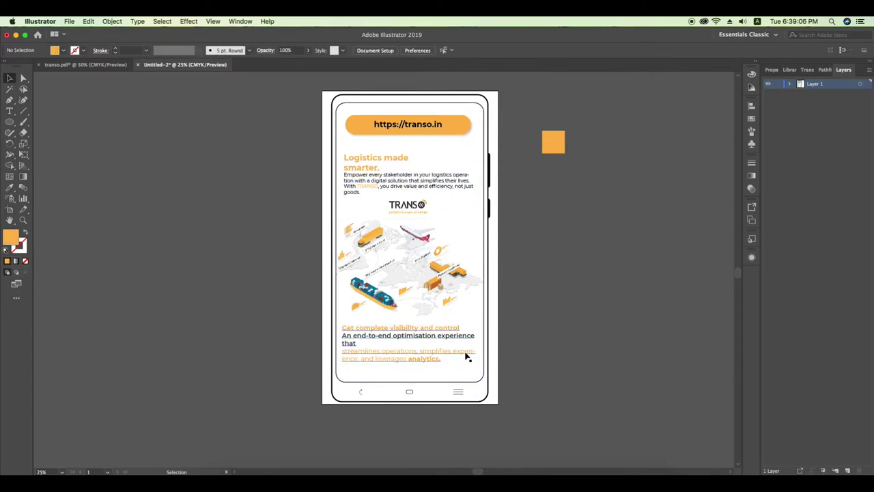
pyautogui.keyDown('shift'); pyautogui.click(410, 206); pyautogui.keyUp('shift')
# Apply Vertical Distribute Center to the upper text, logo, map and bottom text
pyautogui.keyDown('shift'); pyautogui.click(412, 182); pyautogui.keyUp('shift')
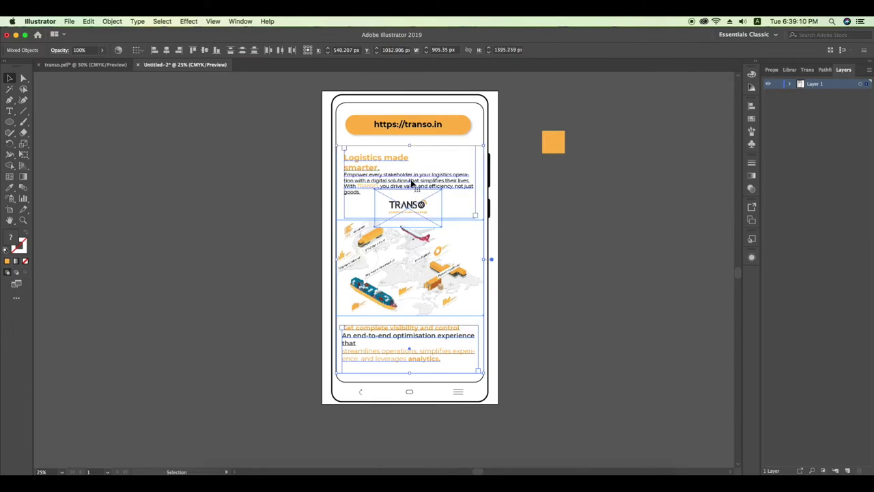
pyautogui.click(242, 51)
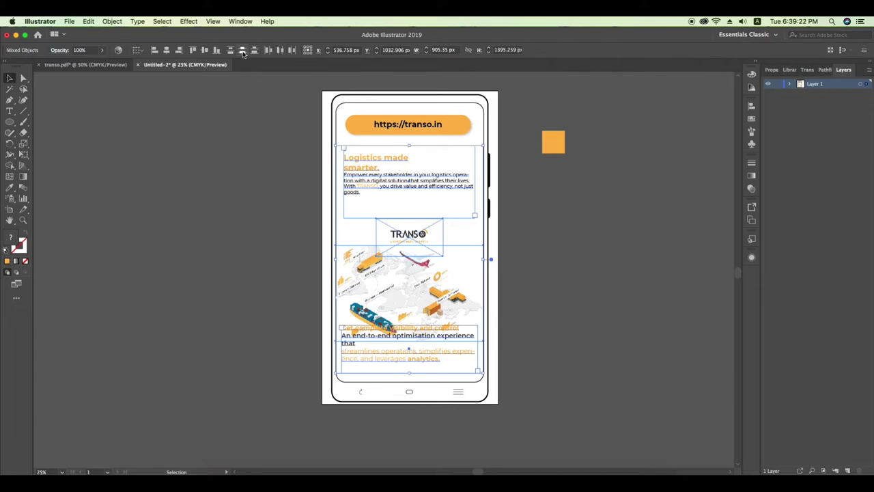
pyautogui.click(640, 300)
pyautogui.hotkey('ctrl', 'z')
pyautogui.click(587, 276)
# Move the TRANSO logo and map up, with the bottom text just below the map
pyautogui.moveTo(457, 252); pyautogui.dragTo(455, 234)
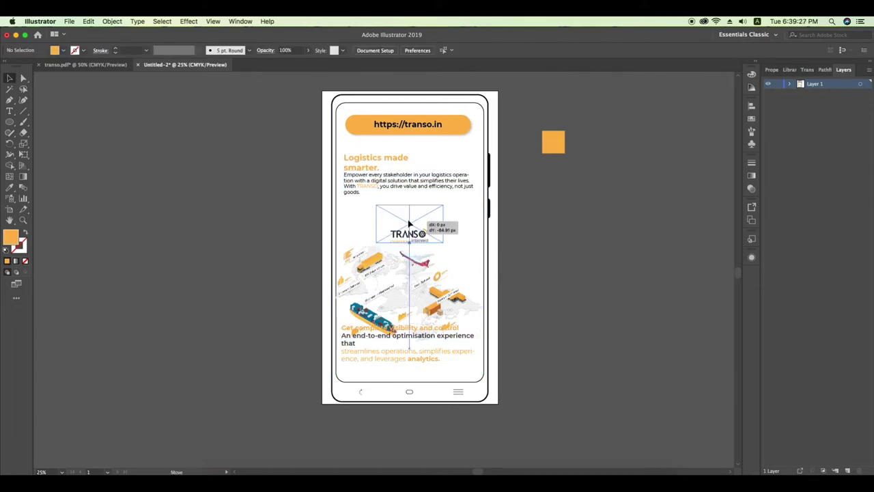
pyautogui.click(673, 277)
pyautogui.moveTo(454, 299); pyautogui.dragTo(452, 291)
pyautogui.moveTo(448, 335); pyautogui.dragTo(451, 338)
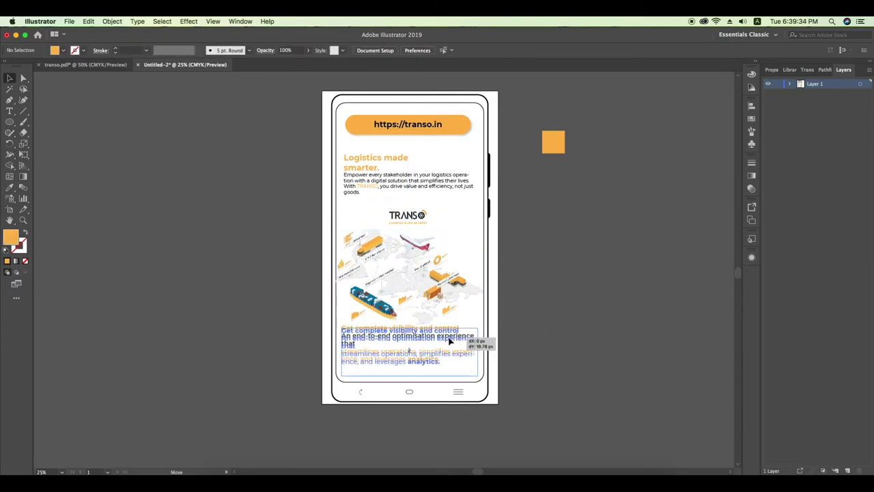
pyautogui.click(484, 325)
pyautogui.click(482, 324)
pyautogui.click(604, 266)
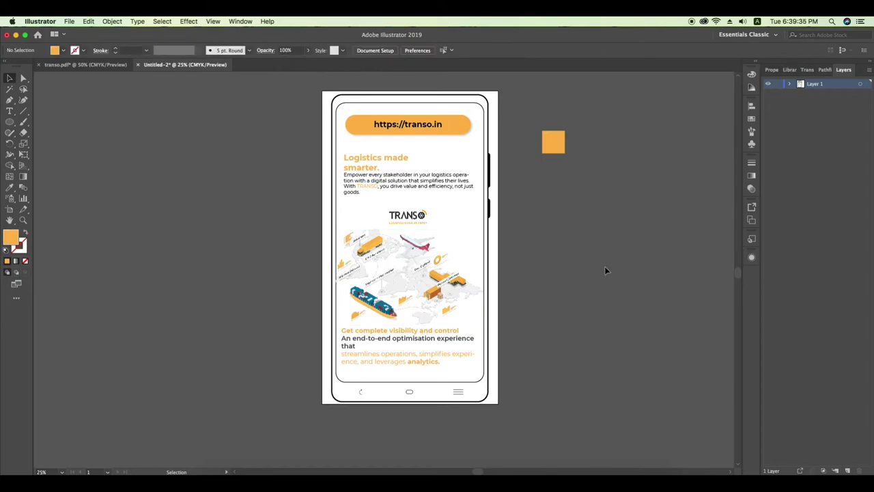
pyautogui.click(363, 130)
# Shift the URL text slightly right inside the orange bar
pyautogui.press('super')
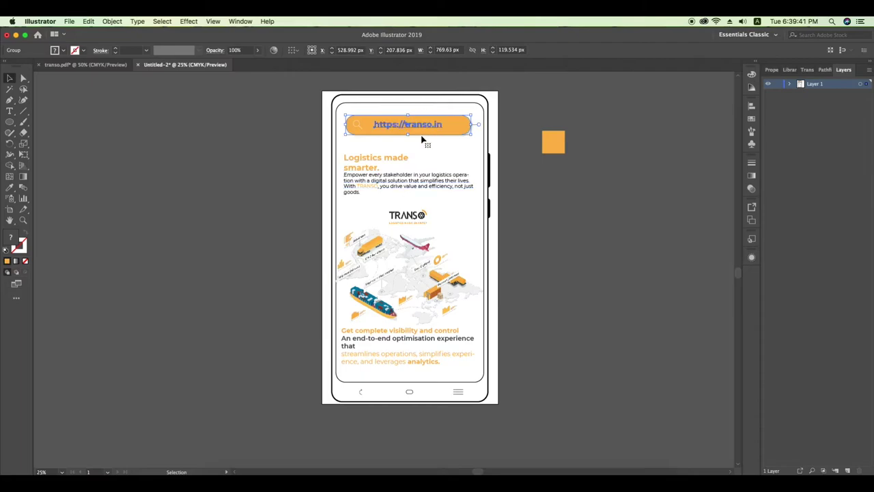
pyautogui.moveTo(372, 132)
pyautogui.mouseDown()
pyautogui.moveTo(358, 128)
pyautogui.moveTo(390, 129)
pyautogui.mouseUp()
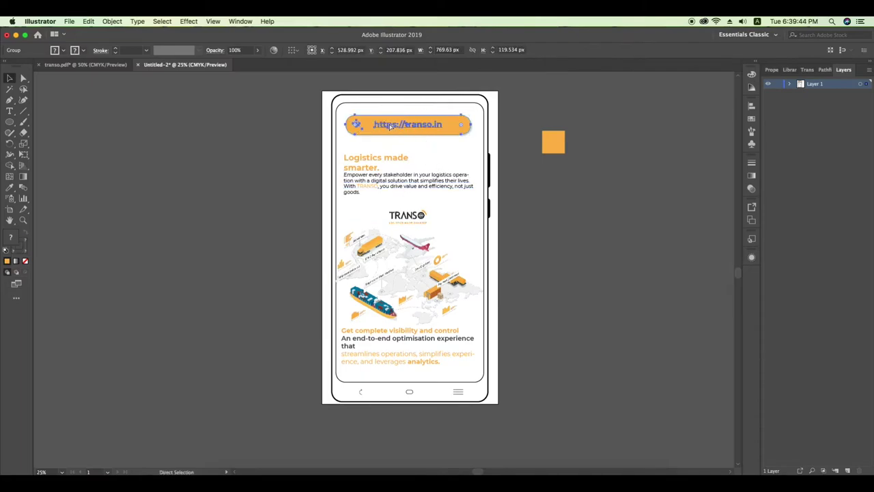
pyautogui.click(540, 278)
# Delete the stray orange square and narrow the whole phone mockup
pyautogui.click(494, 215)
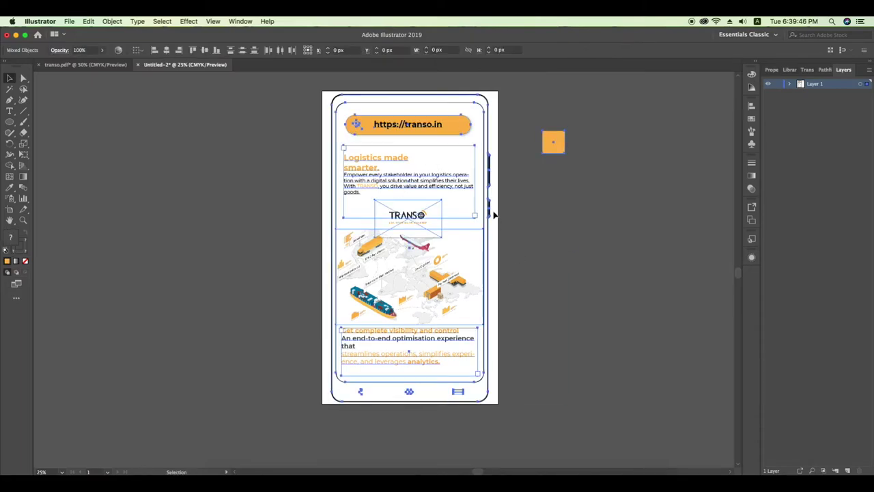
pyautogui.click(668, 217)
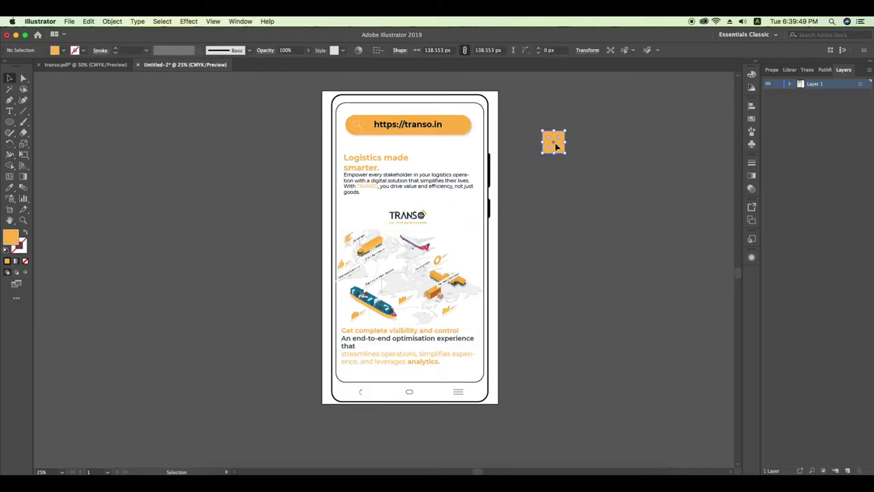
pyautogui.press('super+a')
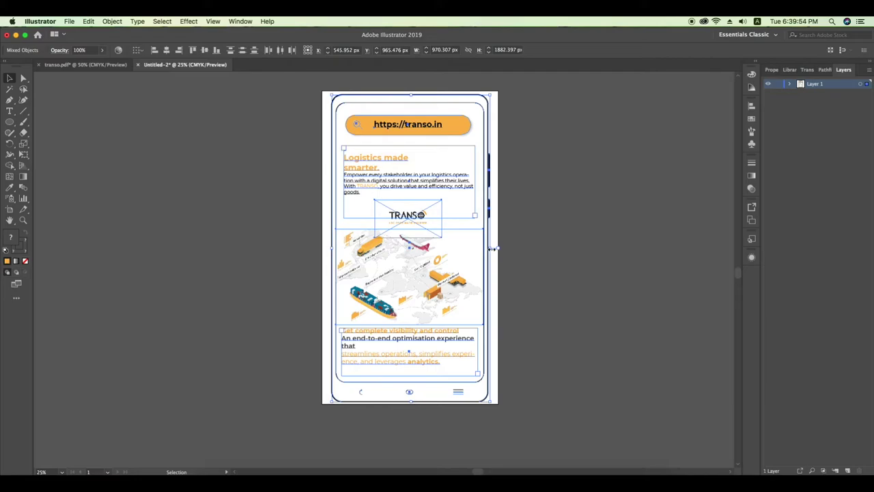
pyautogui.moveTo(492, 248); pyautogui.dragTo(472, 246)
pyautogui.click(599, 277)
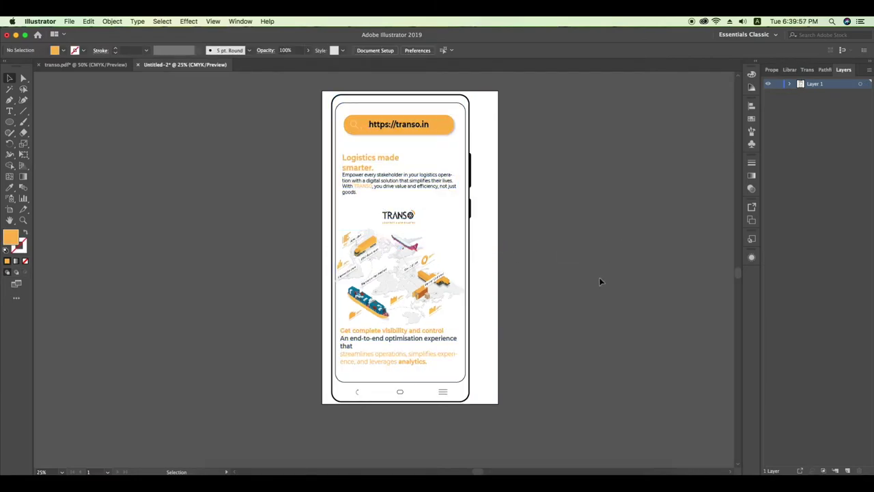
pyautogui.click(420, 276)
# Group all the phone mockup objects into a single group
pyautogui.click(486, 272)
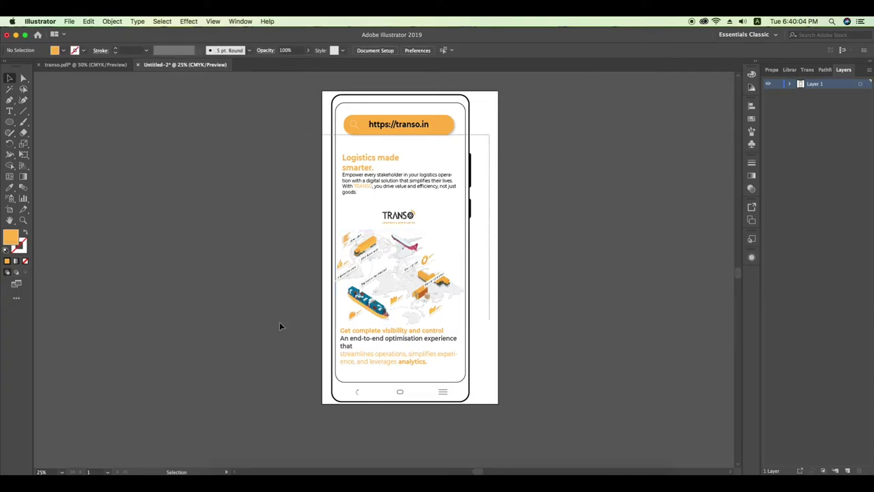
pyautogui.moveTo(488, 182); pyautogui.dragTo(320, 278)
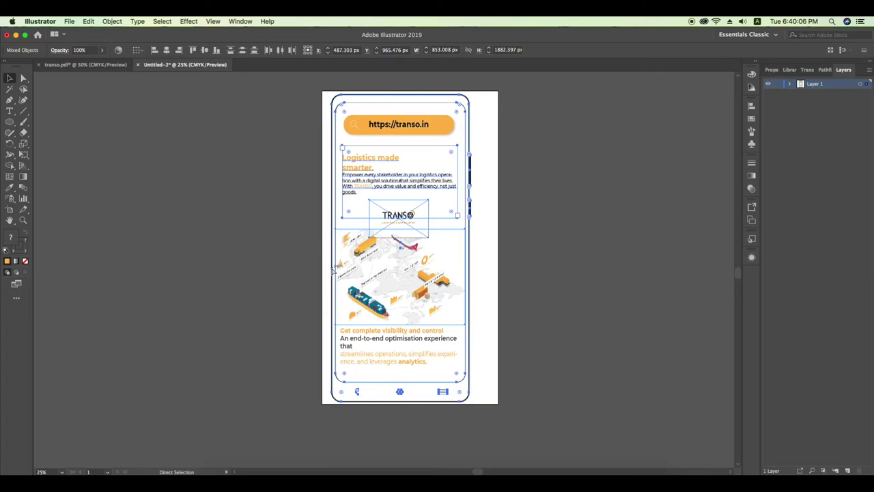
pyautogui.hotkey('ctrl', 'g')
pyautogui.press('a')
pyautogui.moveTo(429, 130); pyautogui.dragTo(439, 129)
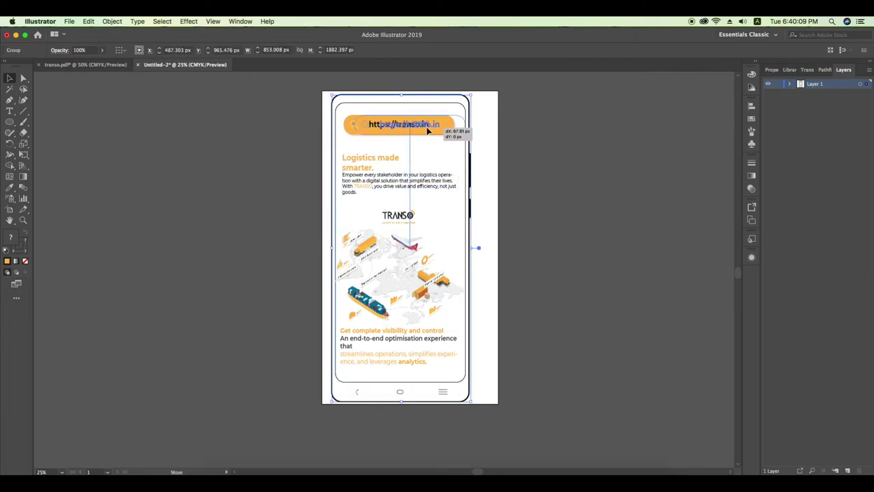
pyautogui.hotkey('ctrl', 'z')
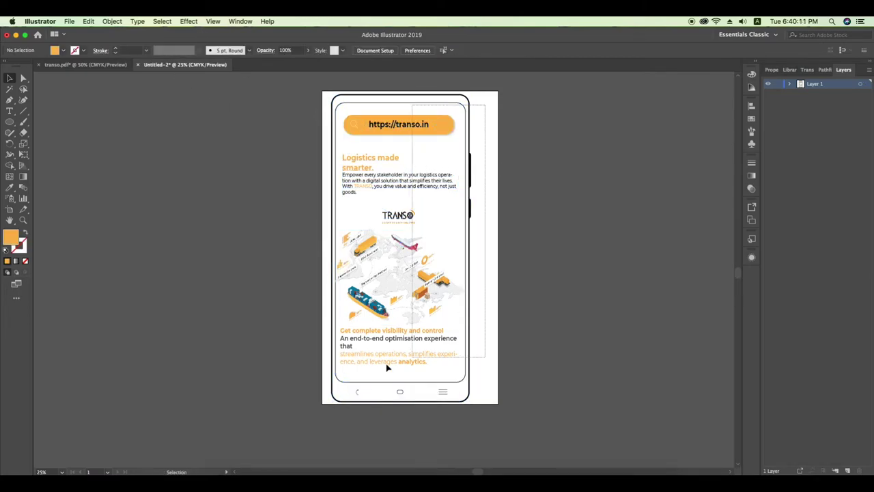
# Move the mockup group right so it is centred on the artboard
pyautogui.hotkey('ctrl', 'a')
pyautogui.press('v')
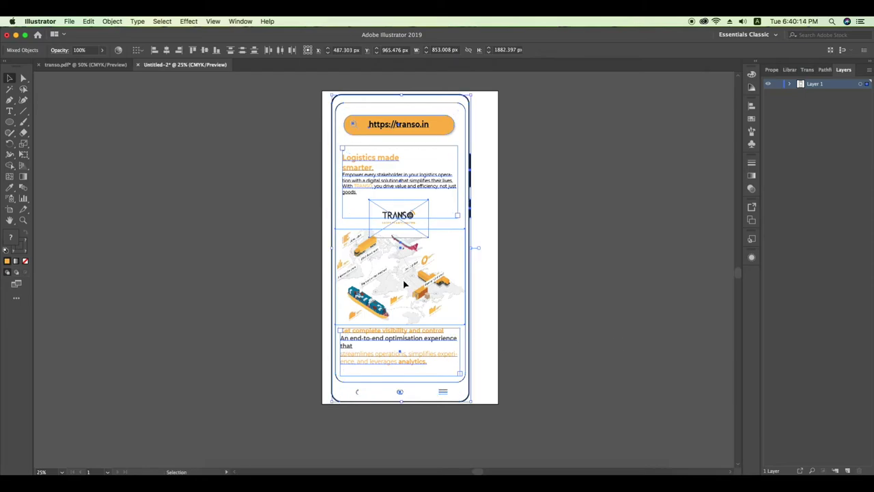
pyautogui.moveTo(404, 284); pyautogui.dragTo(416, 285)
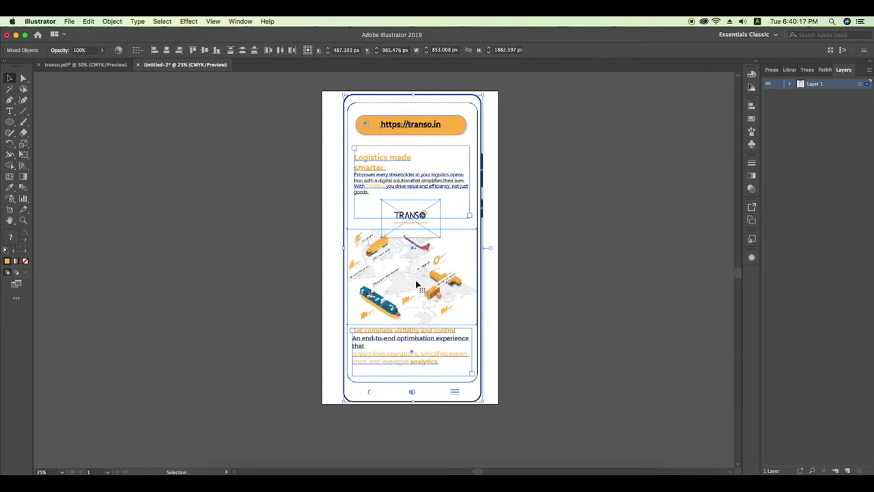
pyautogui.click(565, 295)
pyautogui.scroll(-1, 563, 319)
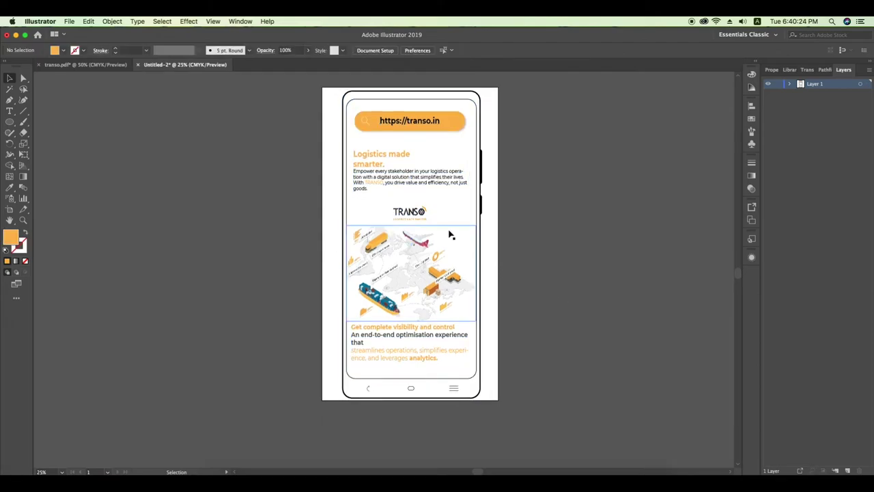
pyautogui.moveTo(420, 214); pyautogui.dragTo(420, 210)
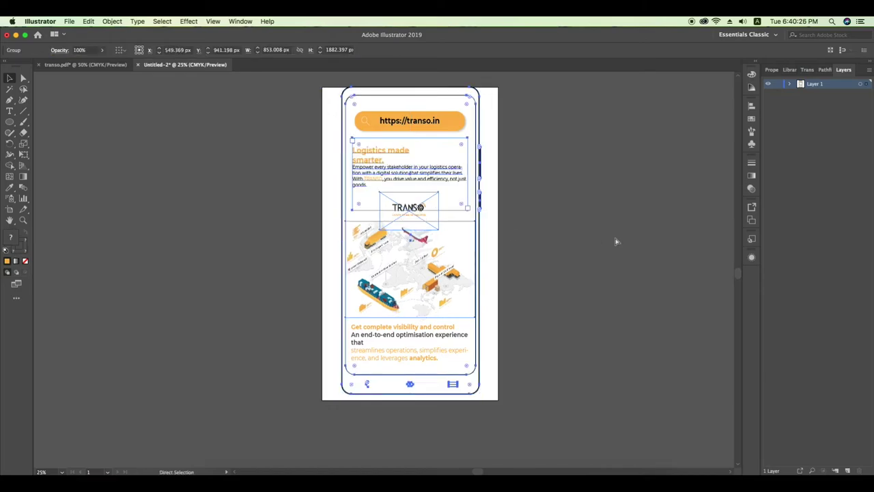
pyautogui.press('super+z')
# Widen the TRANSO logo by stretching its side handle
pyautogui.rightClick(411, 216)
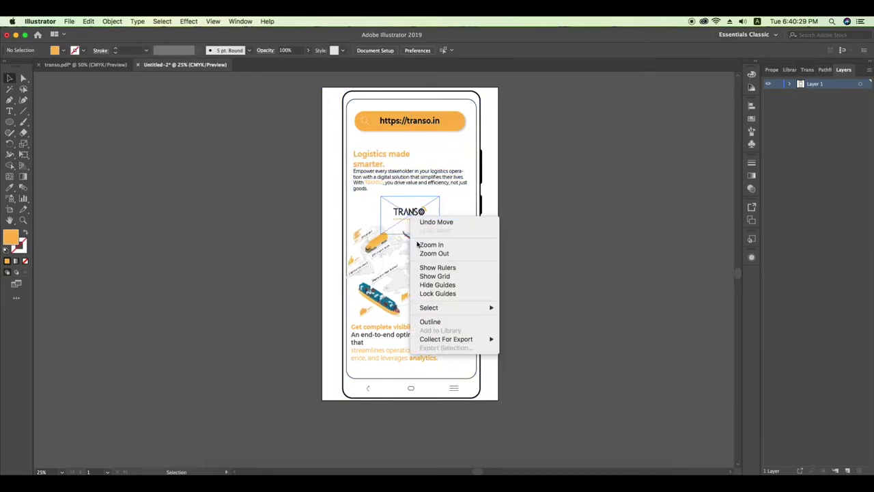
pyautogui.click(431, 202)
pyautogui.click(417, 216)
pyautogui.press('a')
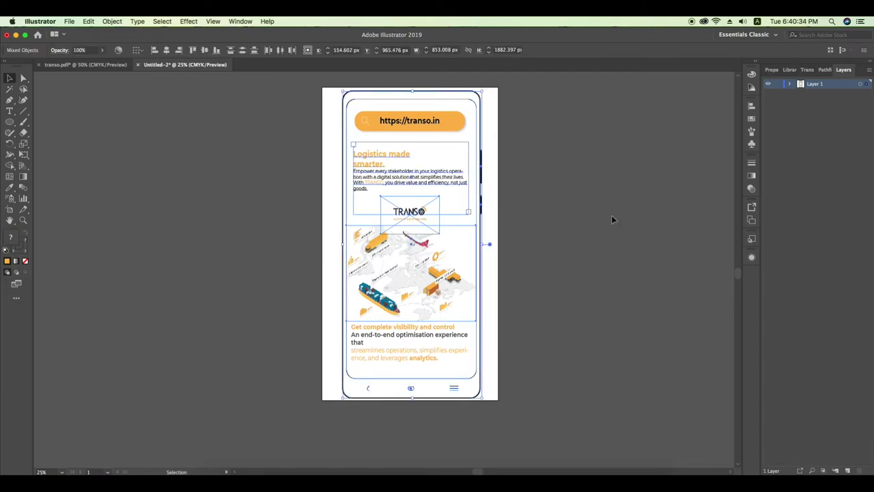
pyautogui.click(612, 218)
pyautogui.click(423, 213)
pyautogui.press('v')
pyautogui.moveTo(439, 214); pyautogui.dragTo(450, 216)
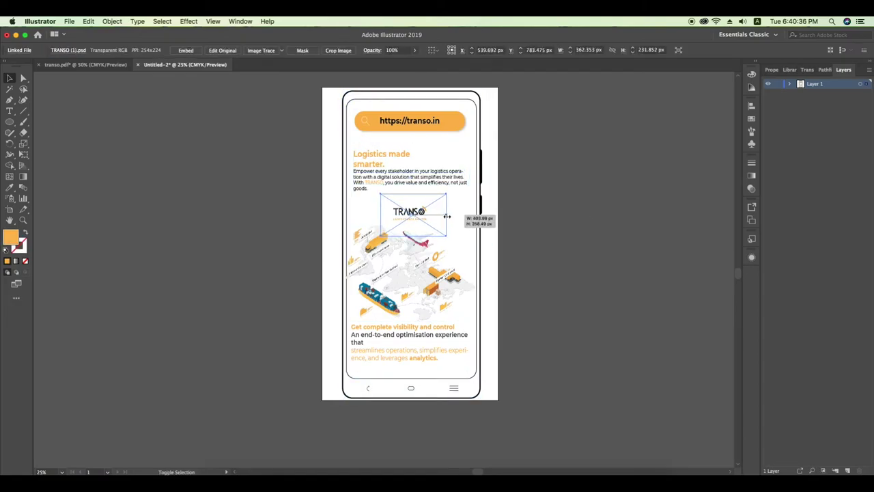
pyautogui.click(537, 230)
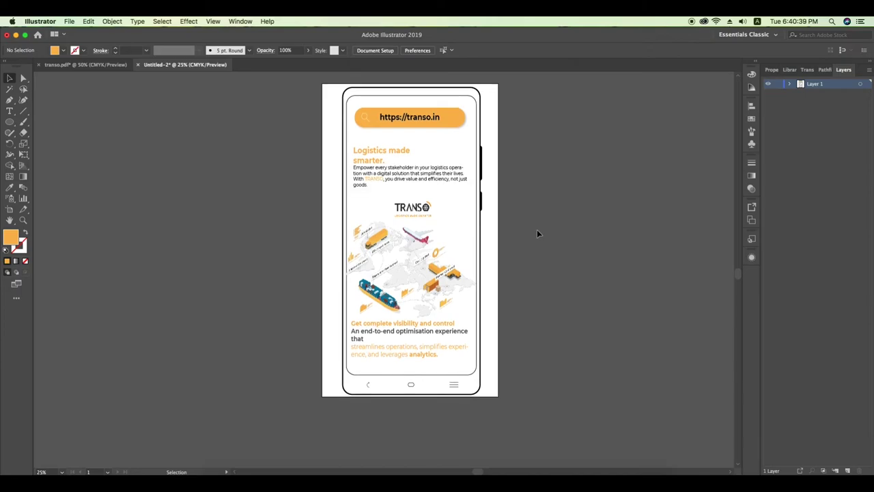
# Capitalise the S so the headline reads 'Logistics made Smarter.'
pyautogui.scroll(1, 537, 233)
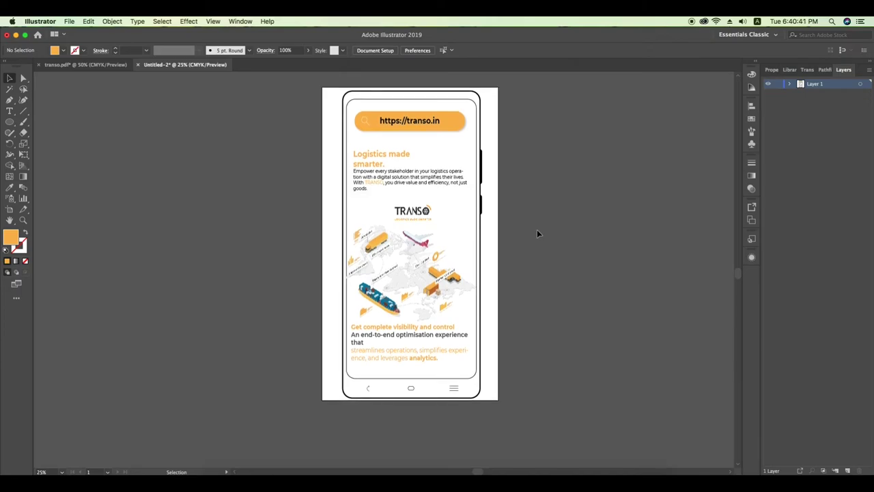
pyautogui.press('t')
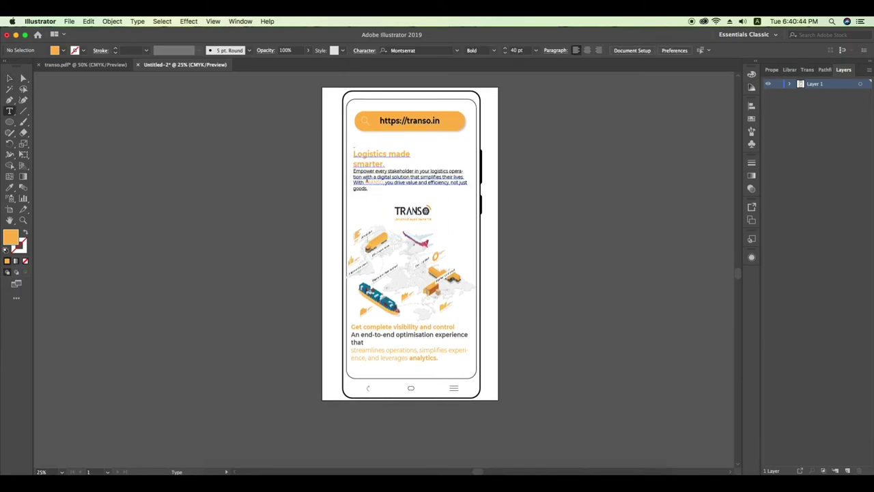
pyautogui.click(355, 163)
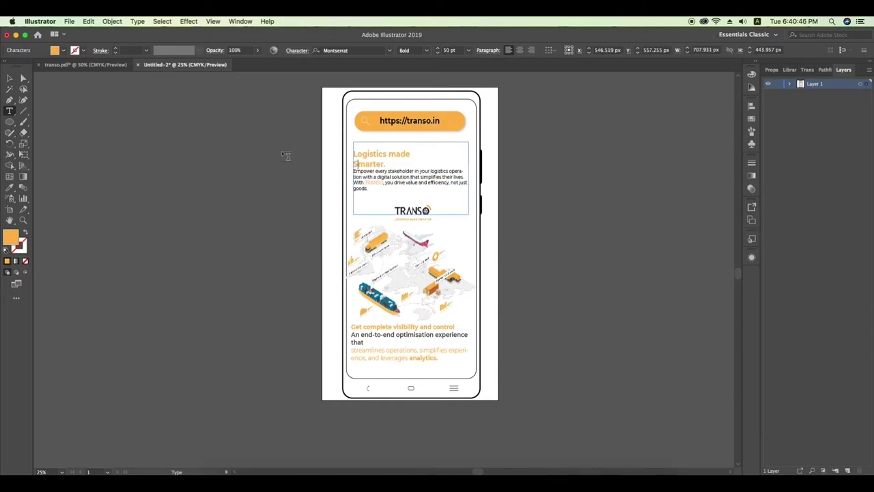
pyautogui.click(9, 79)
pyautogui.click(559, 204)
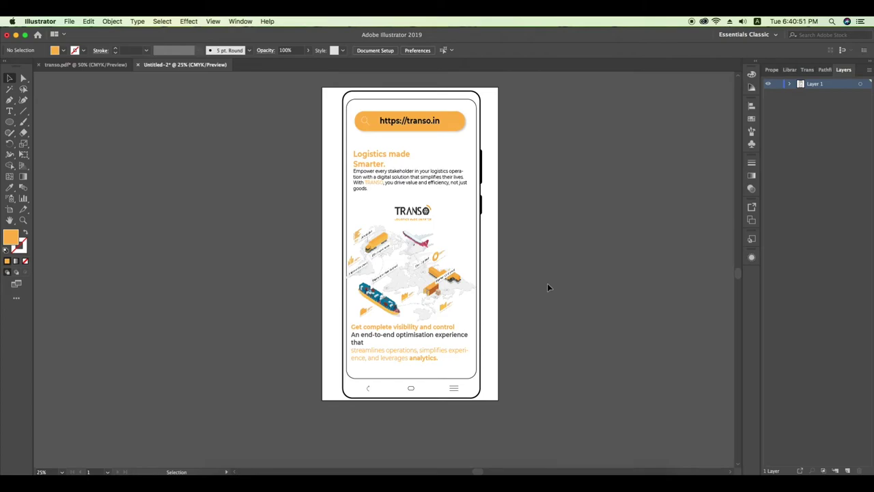
# Move the bottom text block slightly lower
pyautogui.moveTo(437, 339); pyautogui.dragTo(435, 344)
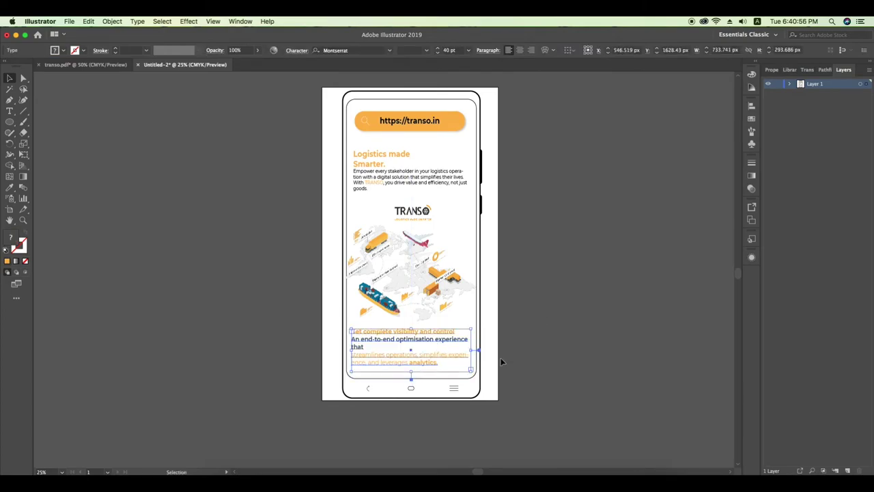
pyautogui.click(519, 349)
pyautogui.scroll(1, 544, 317)
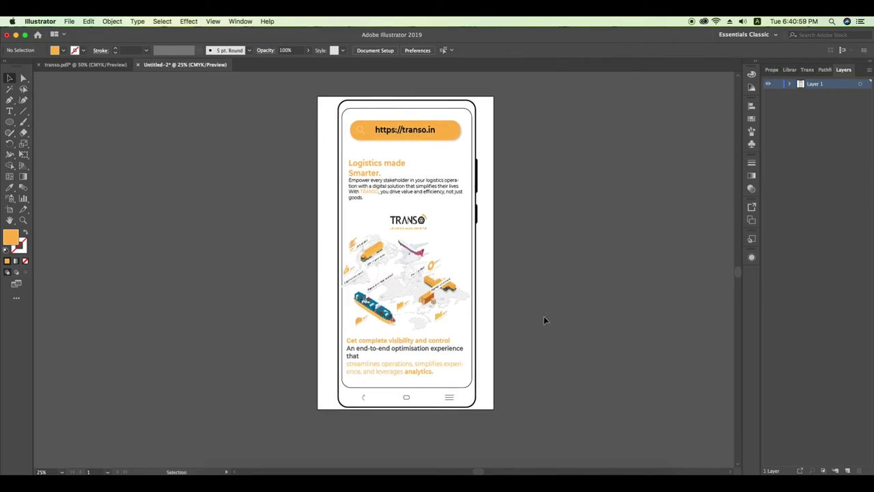
# Shorten the world-map illustration by raising its bottom edge
pyautogui.click(401, 315)
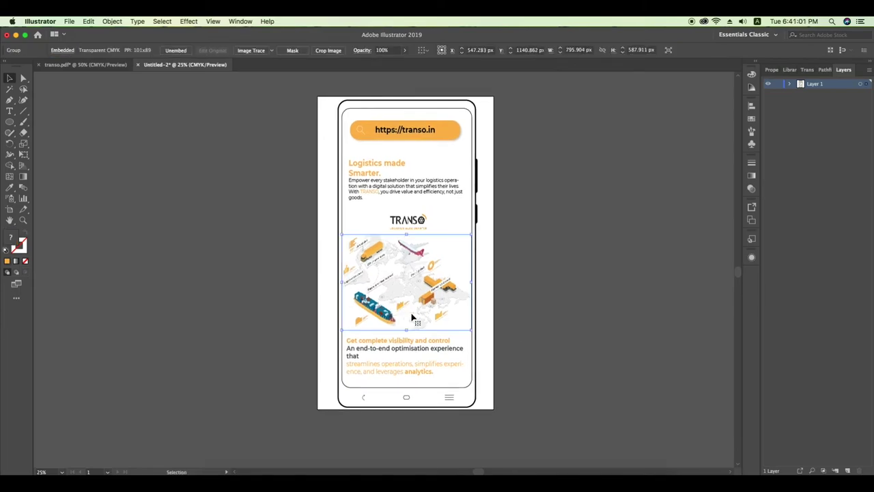
pyautogui.moveTo(407, 329); pyautogui.dragTo(407, 320)
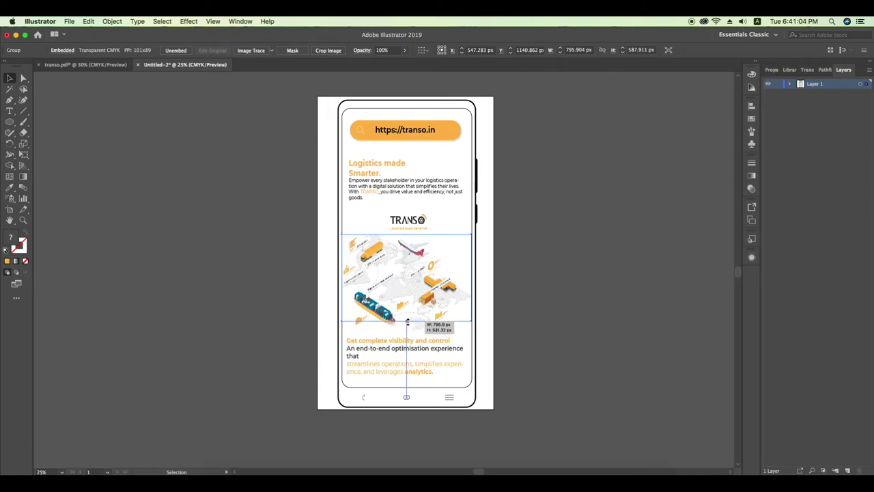
pyautogui.press('super+shift+a')
pyautogui.click(445, 289)
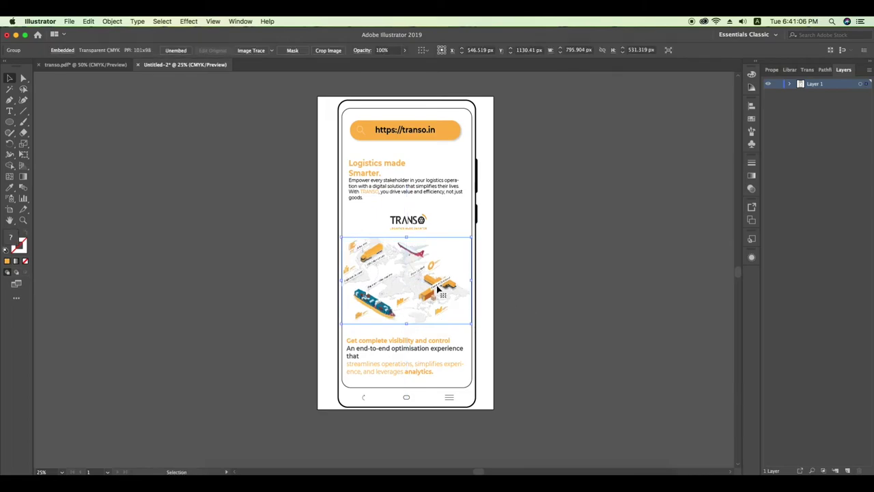
pyautogui.click(572, 313)
# Select the phone outline rectangle of the mockup
pyautogui.moveTo(558, 311); pyautogui.dragTo(563, 312)
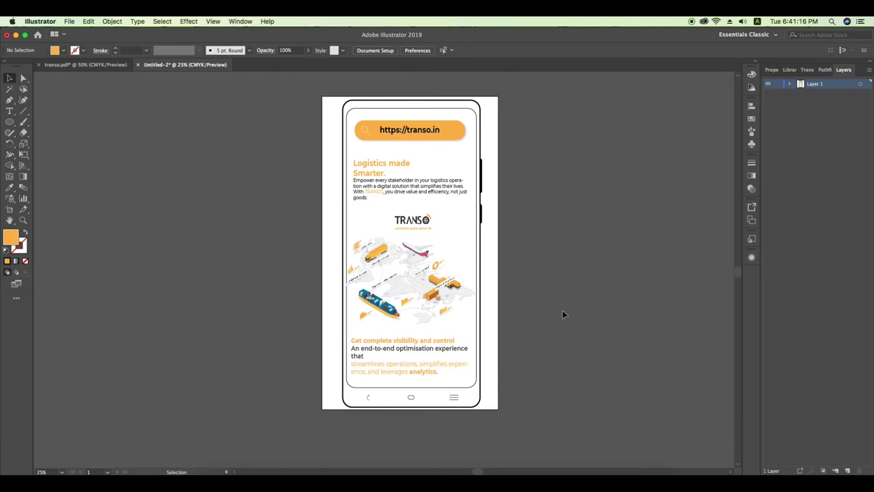
pyautogui.click(10, 122)
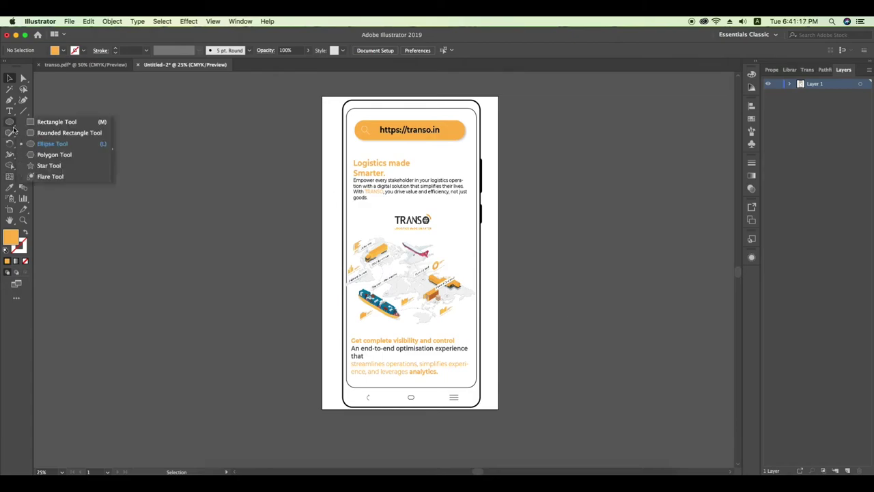
pyautogui.click(344, 119)
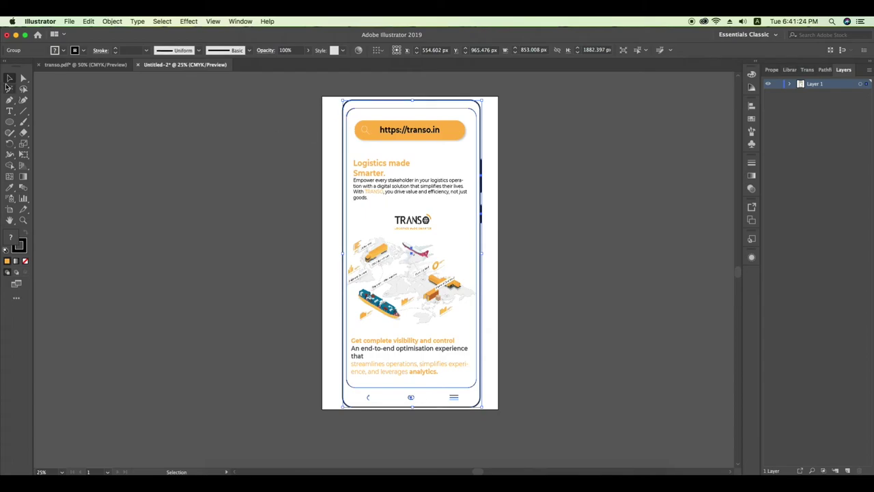
pyautogui.click(333, 155)
pyautogui.click(345, 148)
pyautogui.keyDown('shift'); pyautogui.click(345, 148); pyautogui.keyUp('shift')
# Copy the phone outline, fill it light blue #8DB6E2 and place it behind the phone content
pyautogui.click(343, 149)
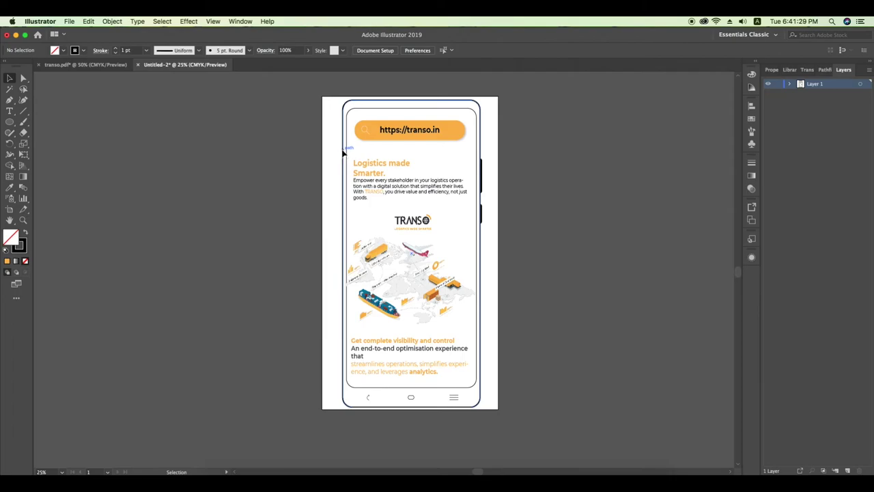
pyautogui.moveTo(343, 149); pyautogui.dragTo(529, 150)
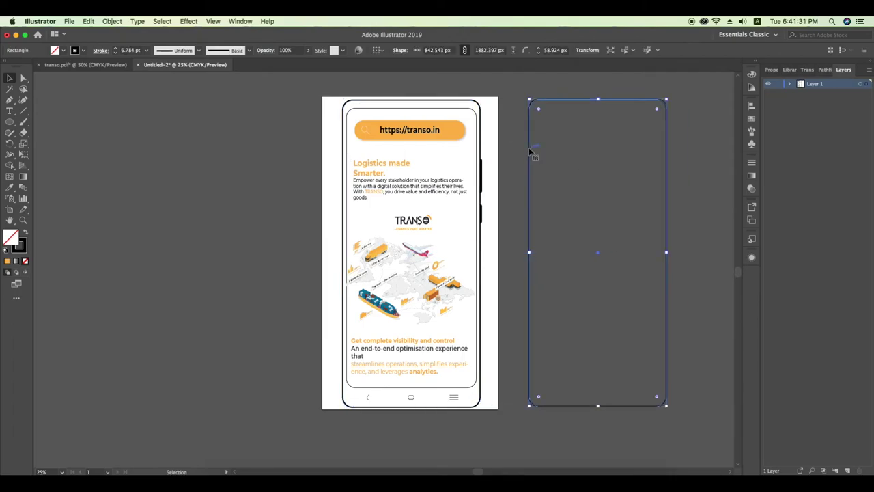
pyautogui.doubleClick(10, 237)
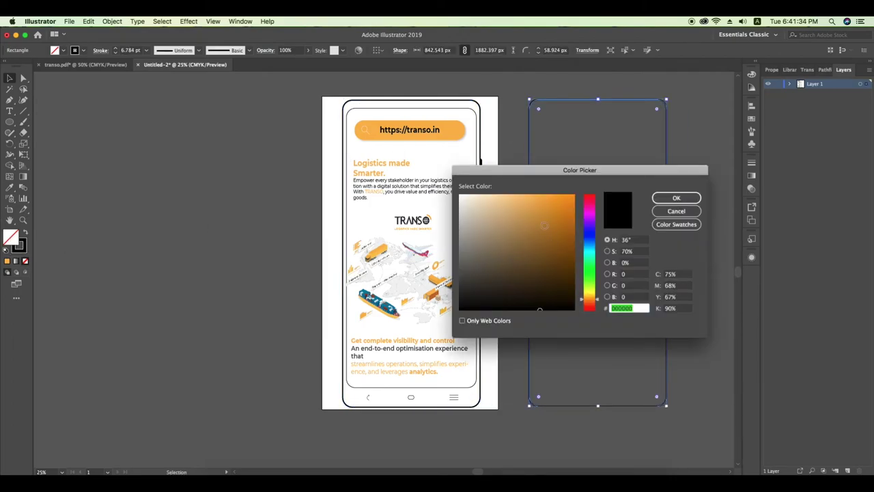
pyautogui.moveTo(542, 217); pyautogui.dragTo(462, 252)
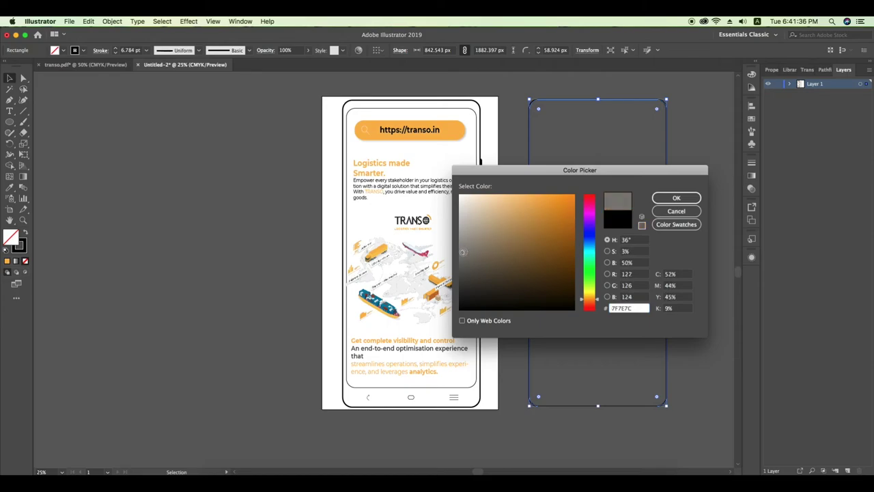
pyautogui.moveTo(591, 245); pyautogui.dragTo(591, 244)
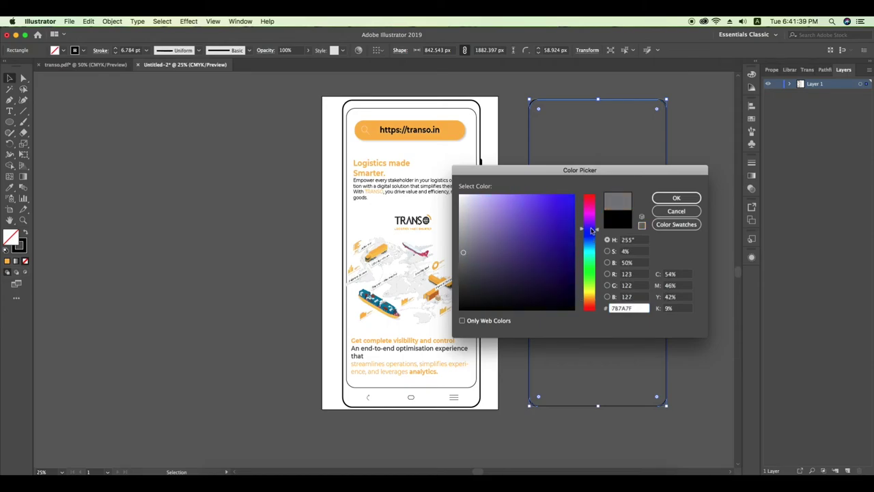
pyautogui.click(503, 206)
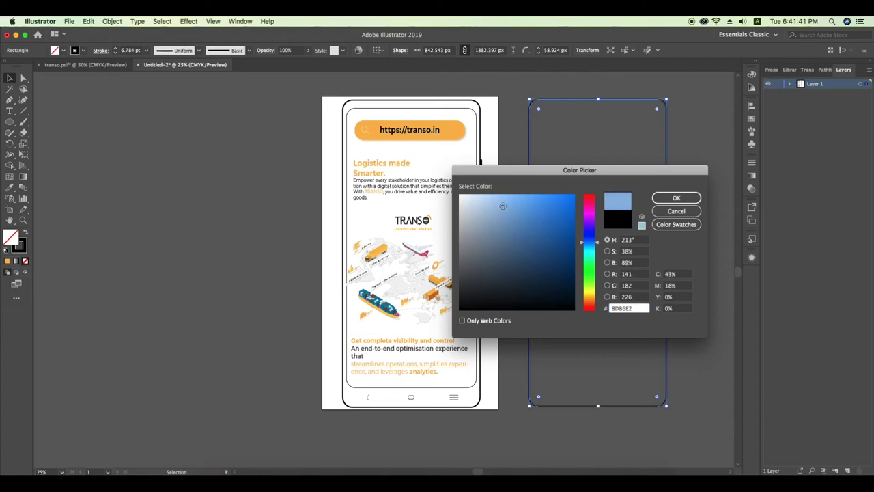
pyautogui.click(676, 198)
pyautogui.moveTo(607, 209); pyautogui.dragTo(419, 208)
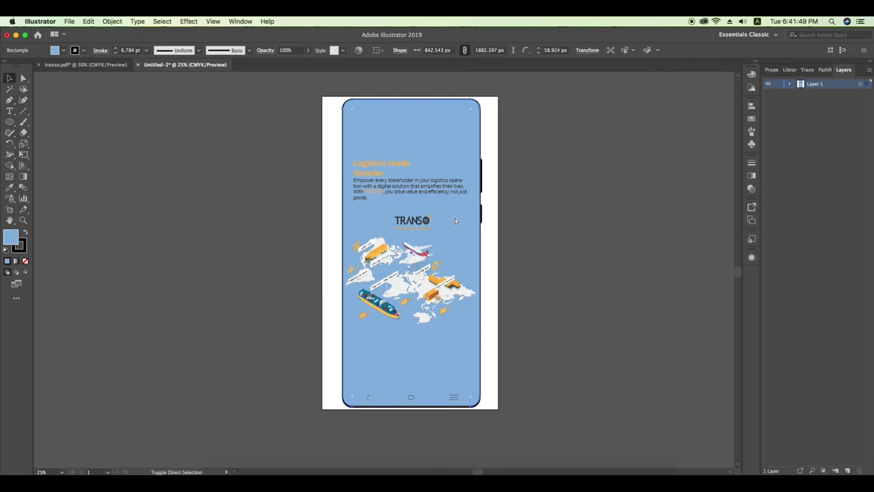
pyautogui.press('super+bracketleft')
# Shrink the blue rectangle to about 799.5 × 1713.3 px inside the phone screen
pyautogui.click(587, 240)
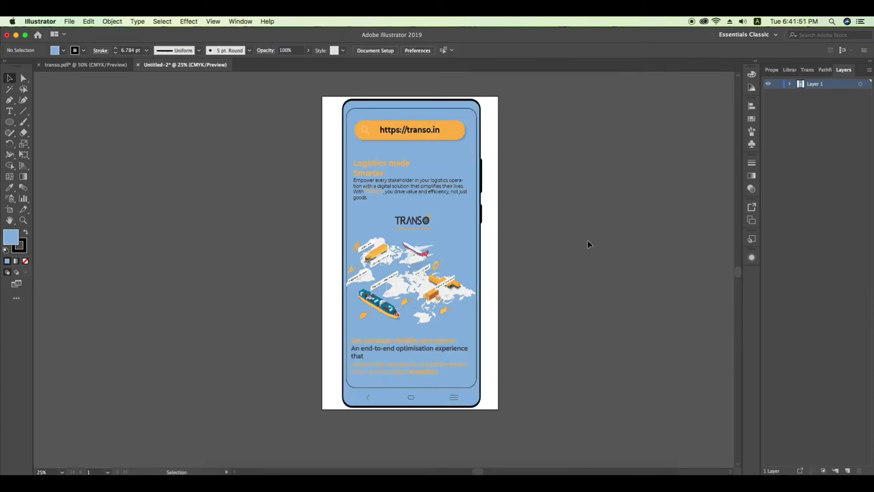
pyautogui.click(453, 380)
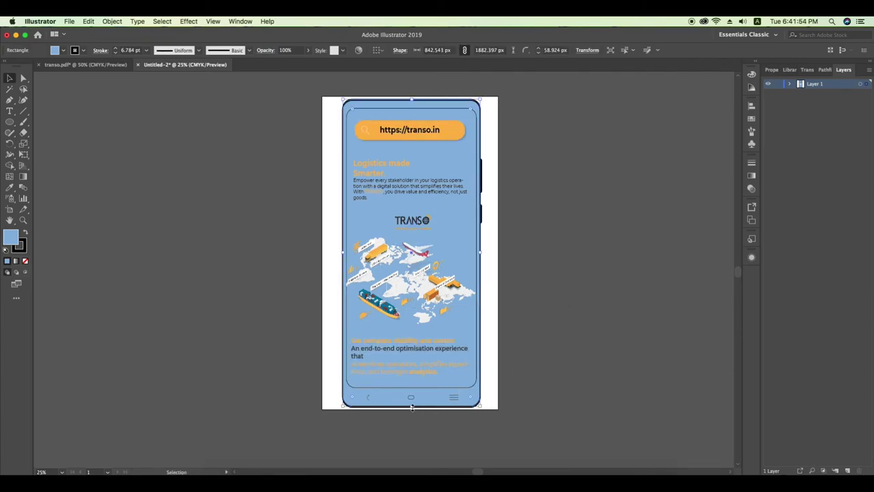
pyautogui.moveTo(411, 407); pyautogui.dragTo(411, 390)
pyautogui.moveTo(480, 248); pyautogui.dragTo(477, 243)
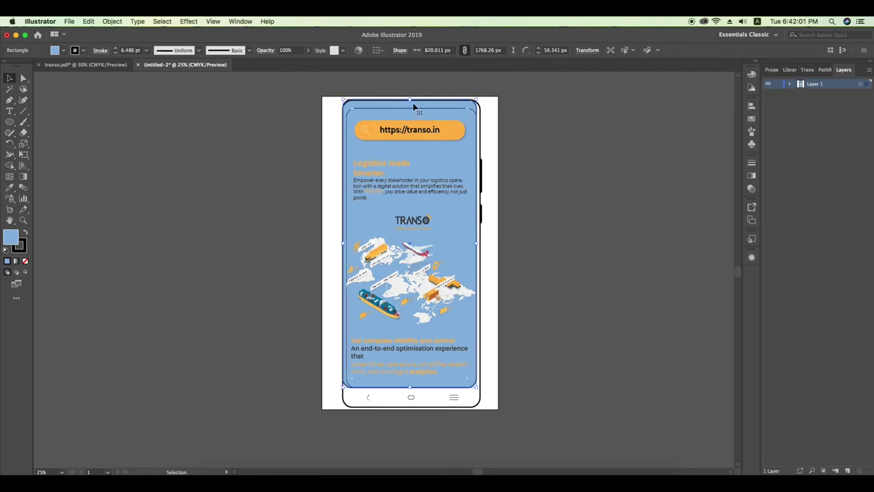
pyautogui.moveTo(410, 98); pyautogui.dragTo(410, 107)
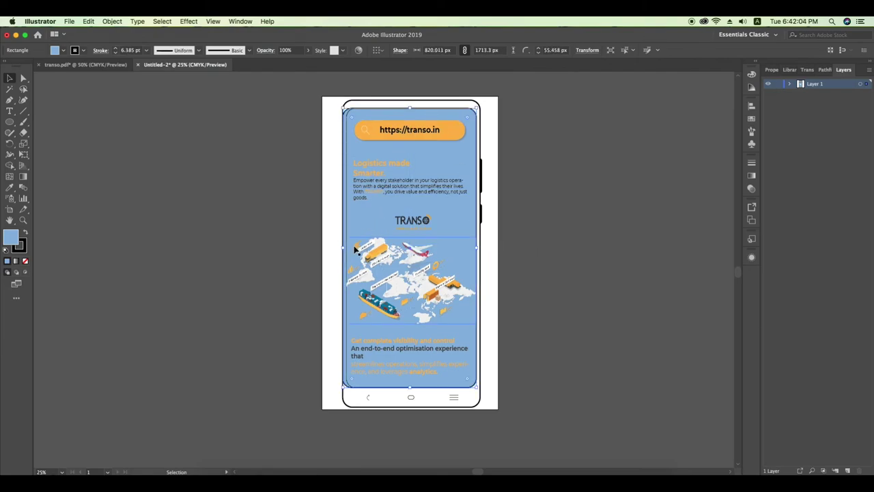
pyautogui.moveTo(343, 247); pyautogui.dragTo(346, 246)
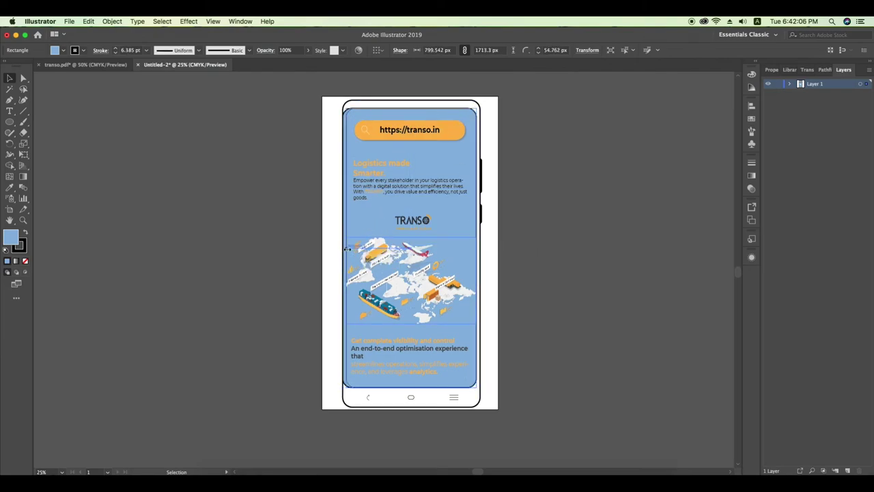
pyautogui.click(616, 286)
# Select the heading, logo and map groups in turn, then clear the selection
pyautogui.moveTo(596, 313); pyautogui.dragTo(600, 315)
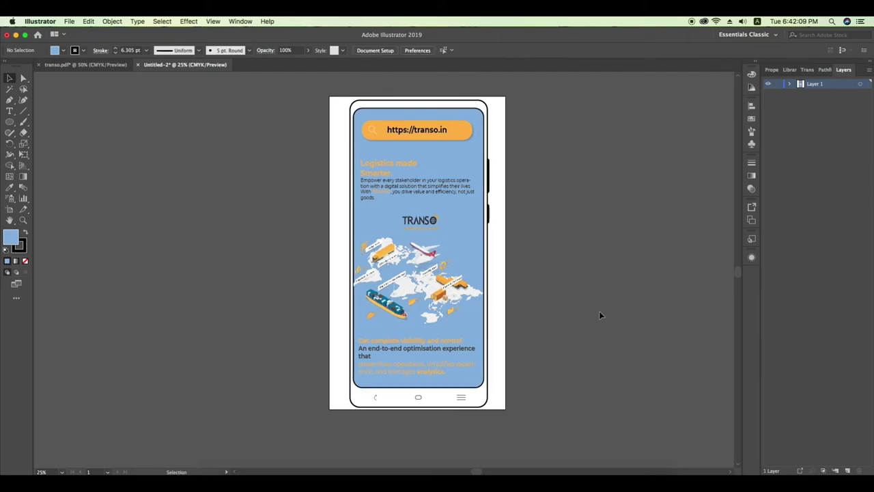
pyautogui.click(452, 195)
pyautogui.click(504, 156)
pyautogui.click(462, 169)
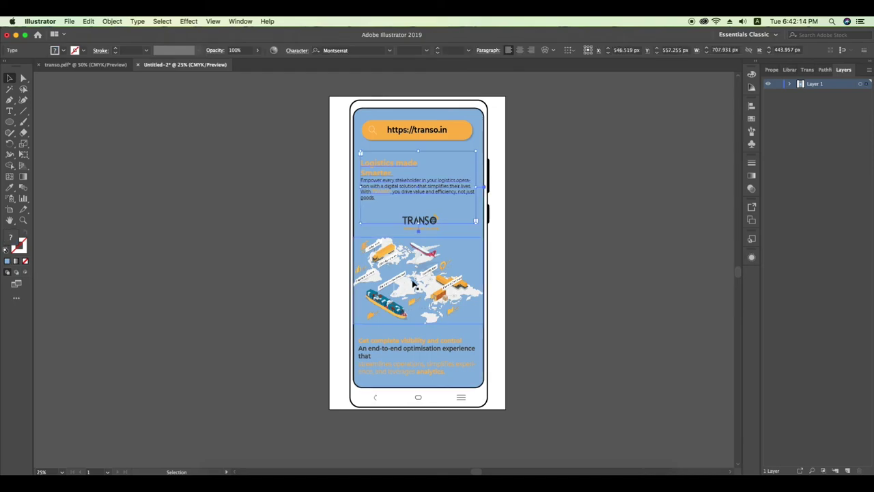
pyautogui.click(477, 274)
pyautogui.click(525, 144)
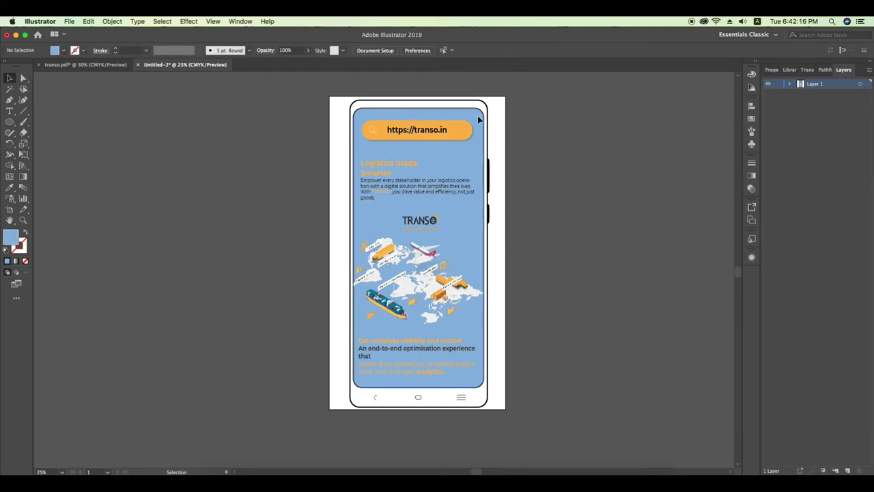
# Try a deeper blue, then a pale lavender fill on the screen rectangle
pyautogui.click(452, 174)
pyautogui.doubleClick(11, 237)
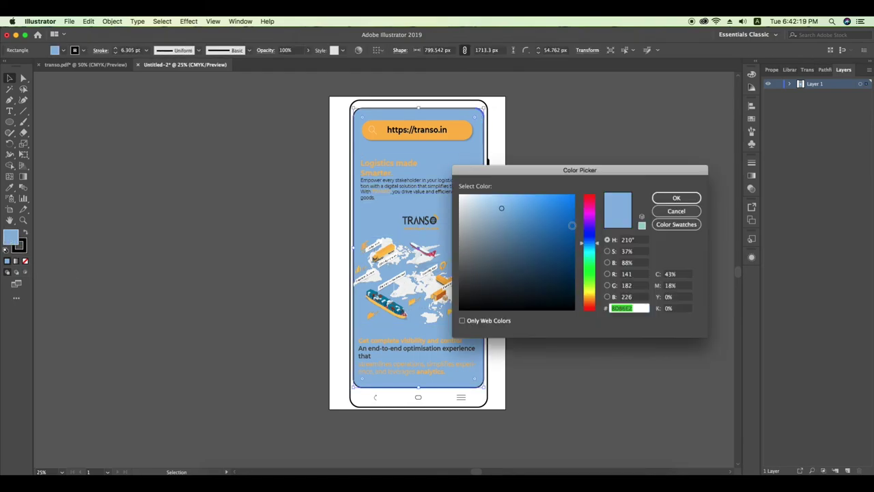
pyautogui.click(559, 213)
pyautogui.click(669, 200)
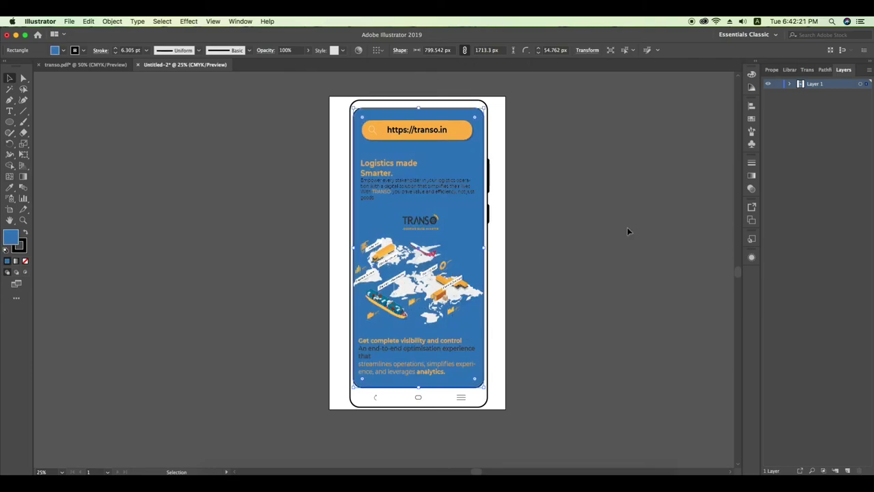
pyautogui.doubleClick(10, 237)
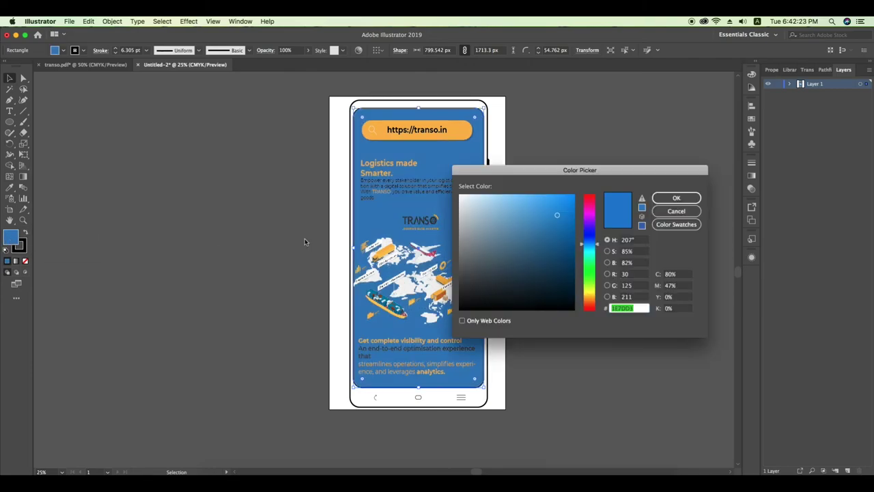
pyautogui.click(590, 215)
pyautogui.moveTo(593, 214); pyautogui.dragTo(594, 227)
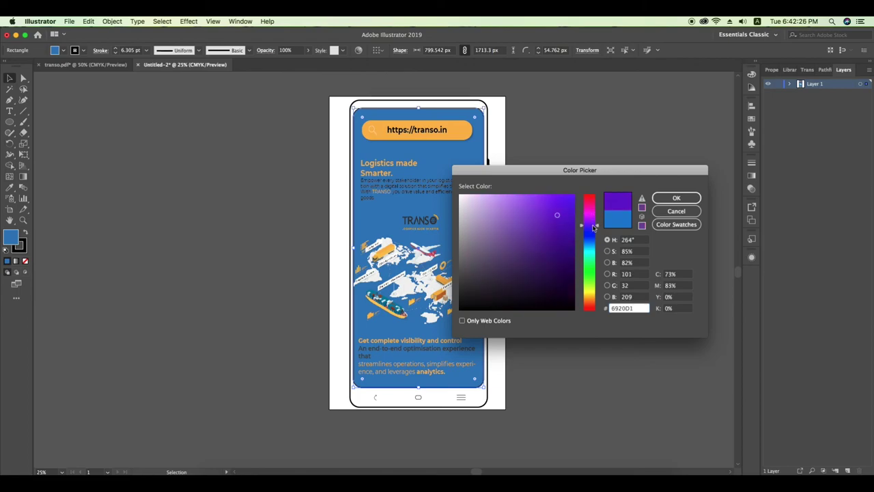
pyautogui.moveTo(537, 229); pyautogui.dragTo(469, 219)
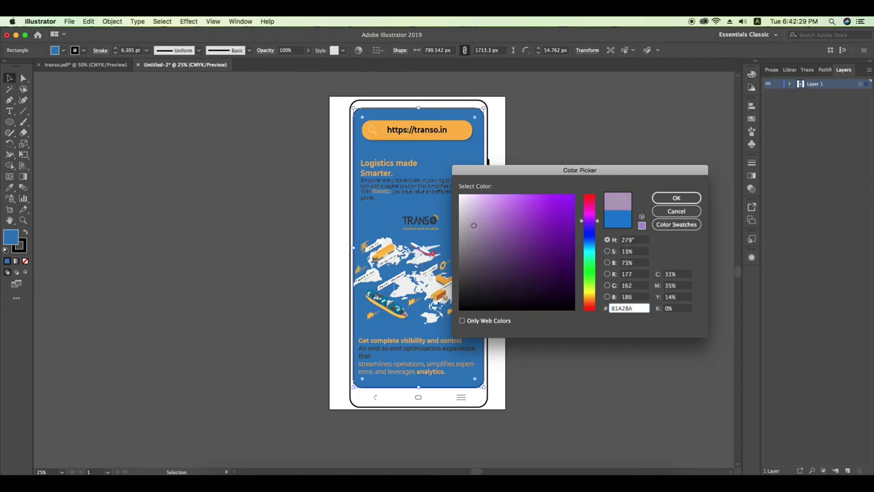
pyautogui.click(680, 197)
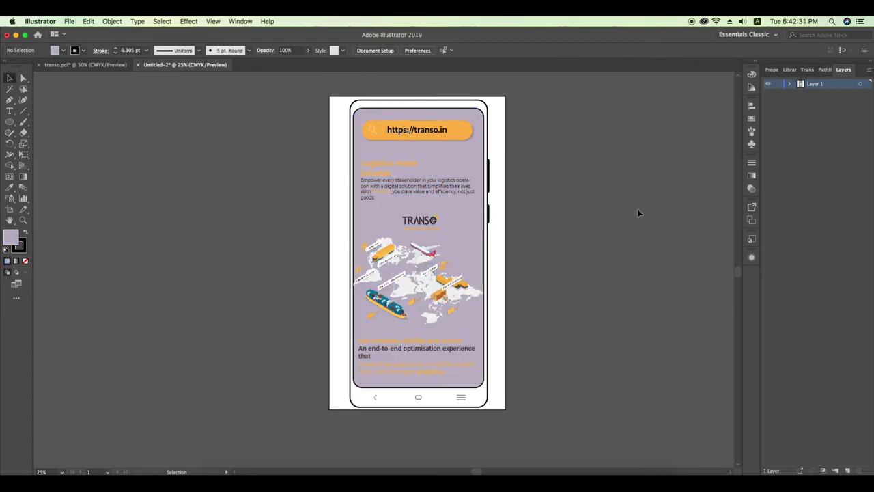
# Settle the screen rectangle fill on pale light blue #B5D9EA
pyautogui.doubleClick(10, 240)
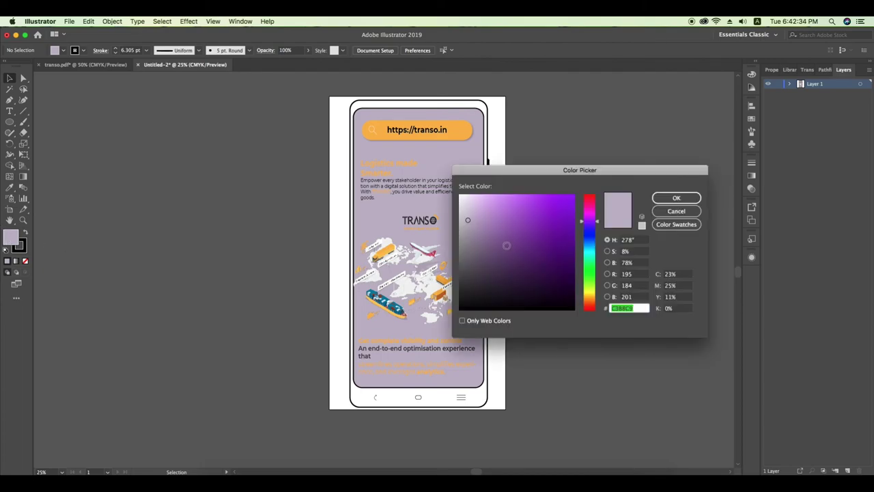
pyautogui.moveTo(467, 219); pyautogui.dragTo(467, 204)
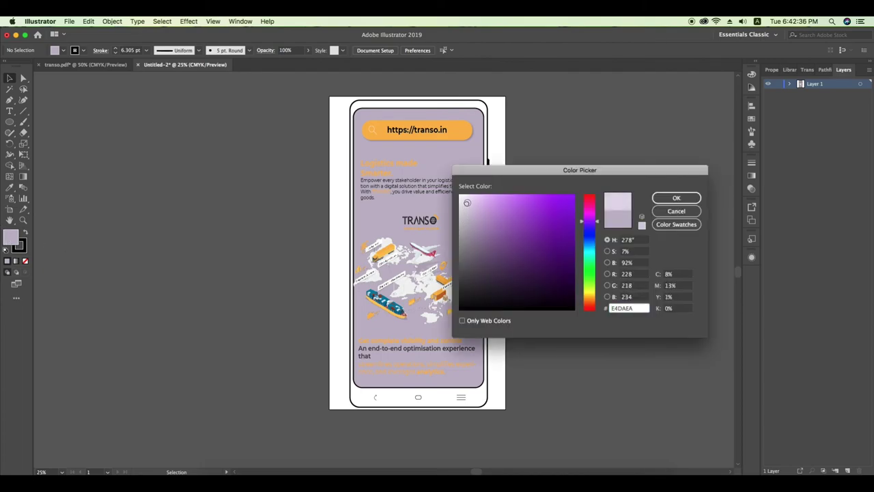
pyautogui.moveTo(598, 224); pyautogui.dragTo(597, 242)
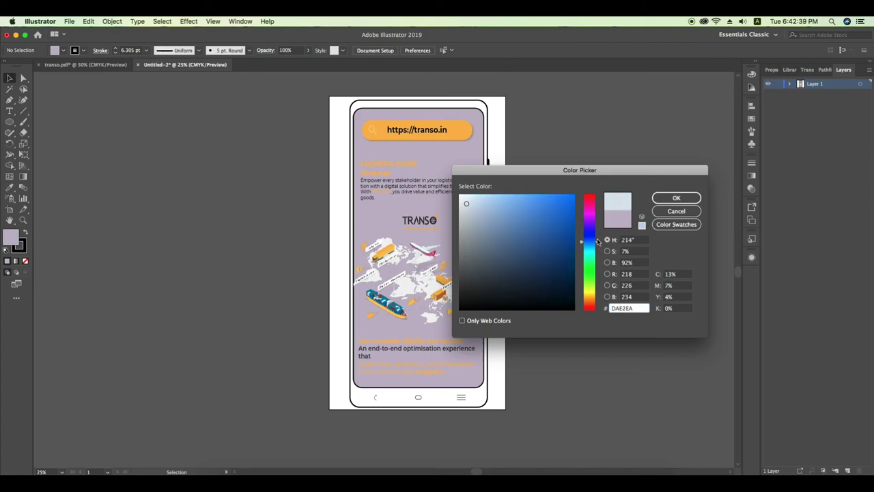
pyautogui.click(676, 197)
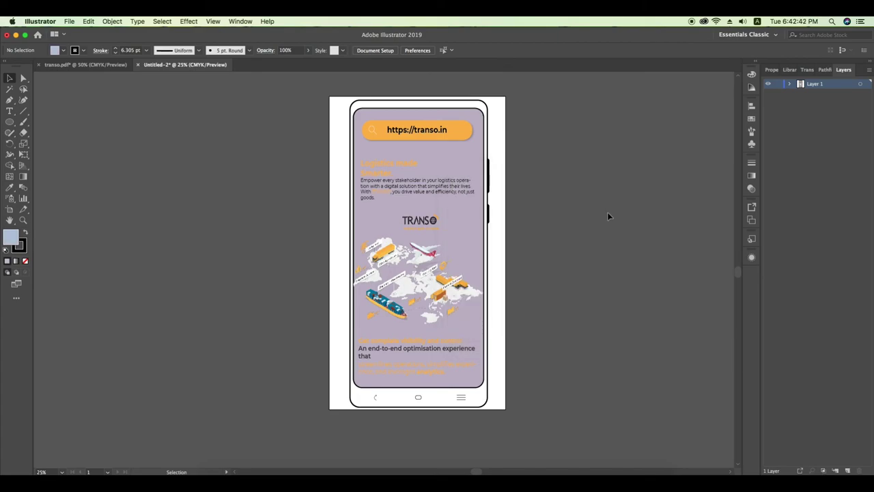
pyautogui.click(472, 121)
pyautogui.doubleClick(15, 237)
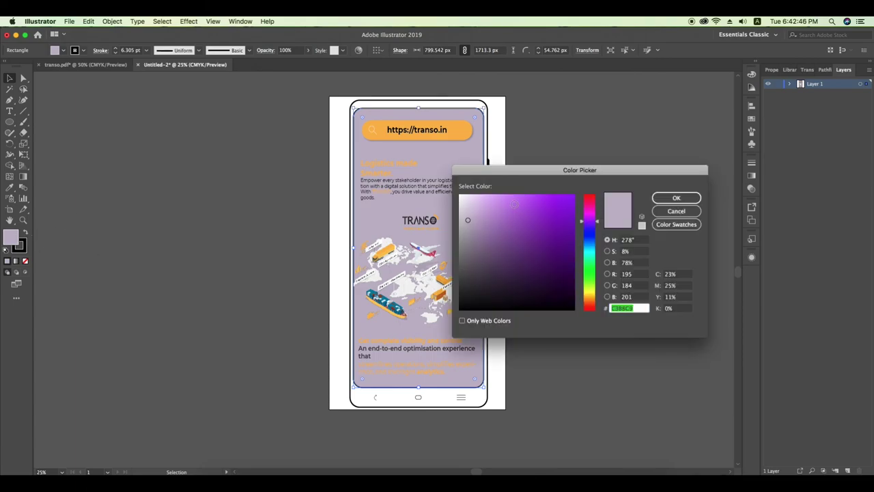
pyautogui.click(581, 246)
pyautogui.click(483, 203)
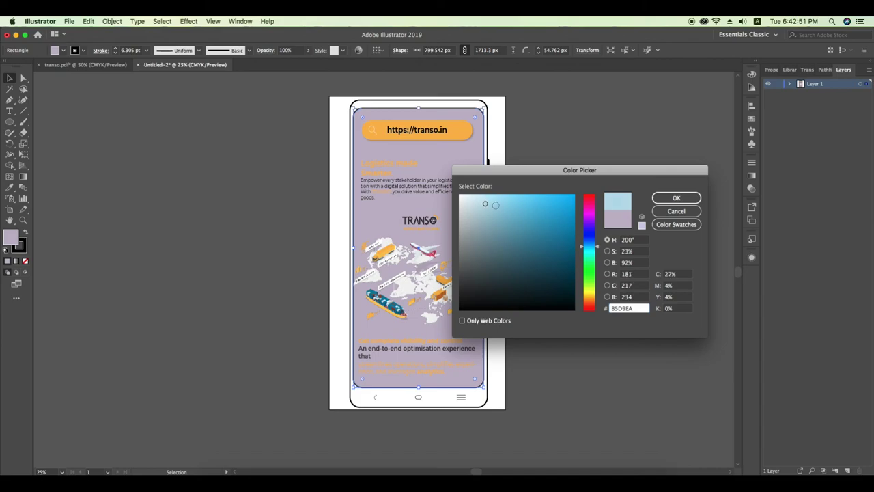
pyautogui.click(676, 197)
pyautogui.click(624, 210)
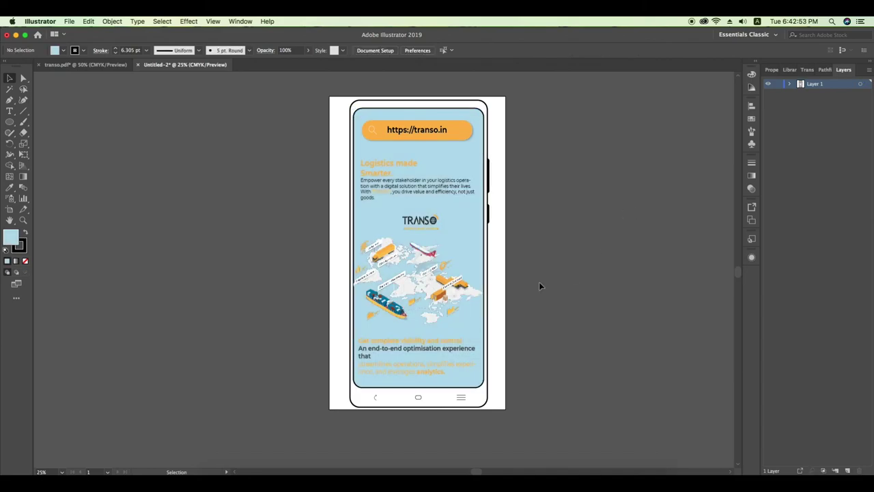
# Slightly resize the TRANSO logo, then bring up the transo.pdf document
pyautogui.click(432, 214)
pyautogui.moveTo(421, 203); pyautogui.dragTo(420, 211)
pyautogui.click(578, 226)
pyautogui.click(437, 226)
pyautogui.click(632, 306)
pyautogui.click(87, 65)
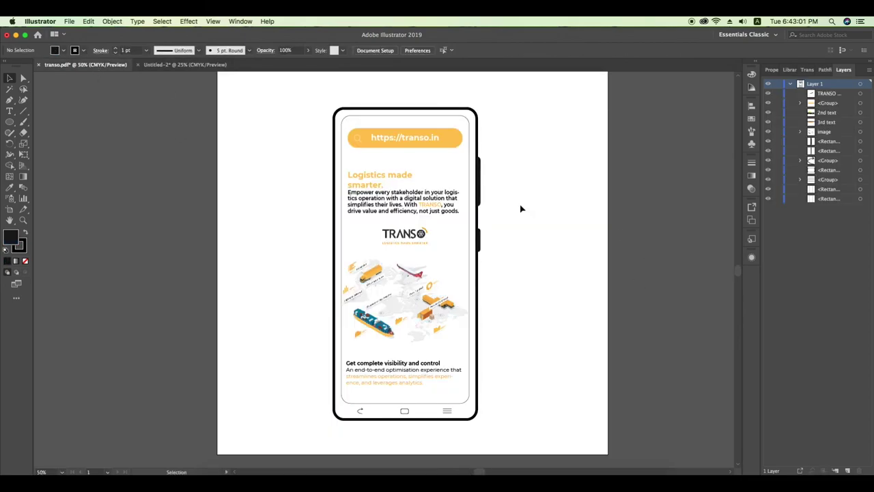
# Return to the Untitled-2 mockup document
pyautogui.scroll(-1, 529, 295)
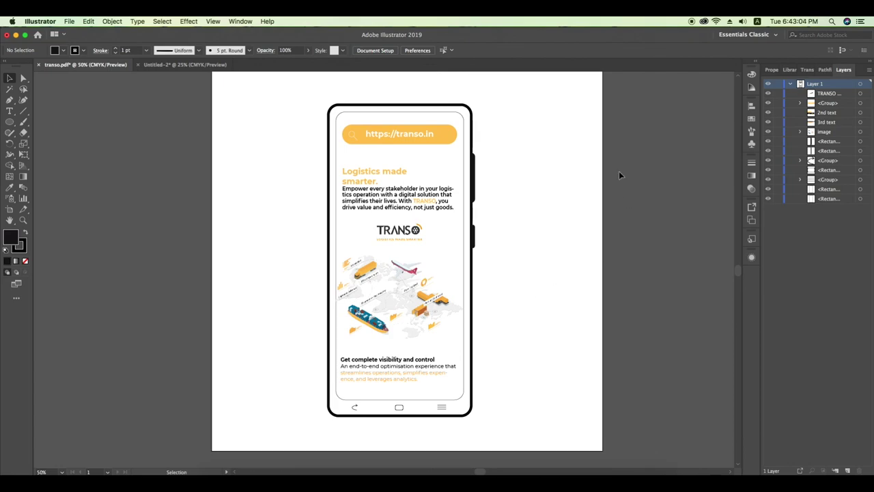
pyautogui.click(171, 65)
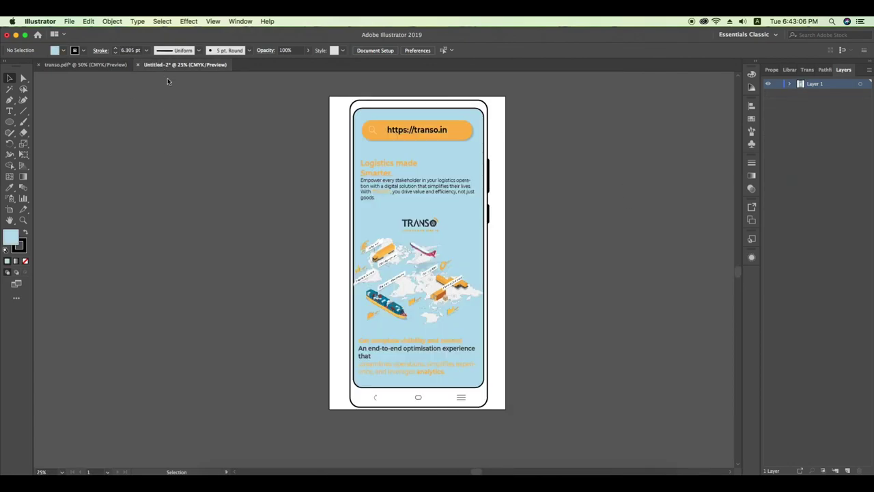